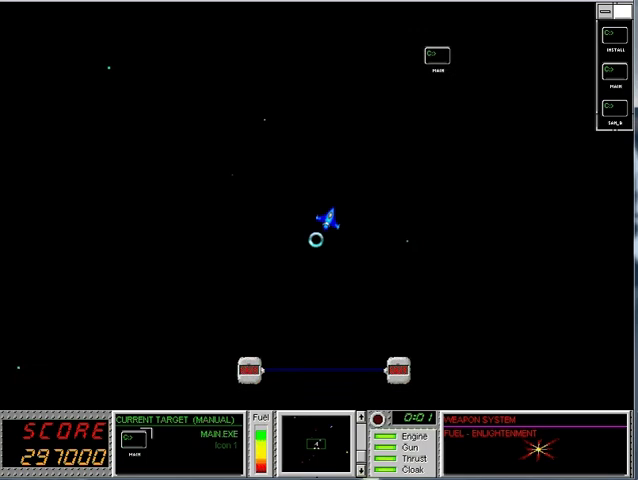
Capture the MAIN icon and steer the ship toward the upper right.
key(Right)
key(Left)
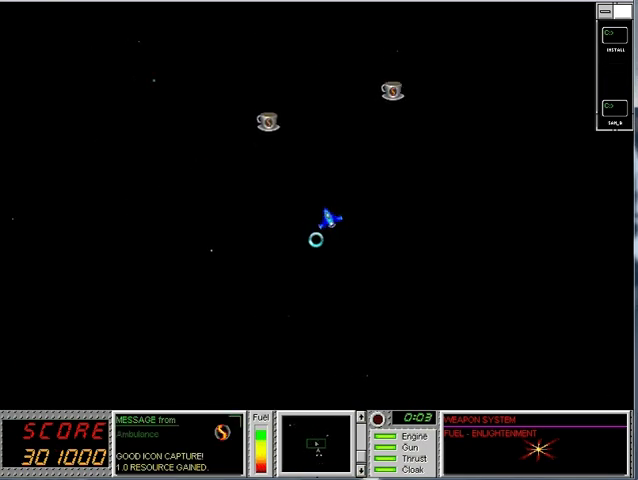
key(Left)
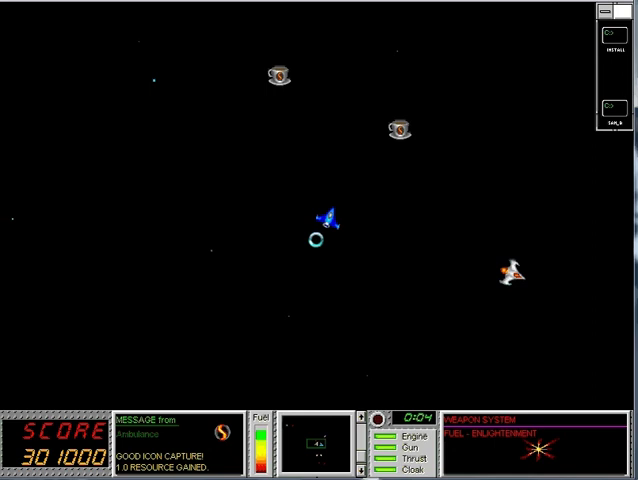
key(Right)
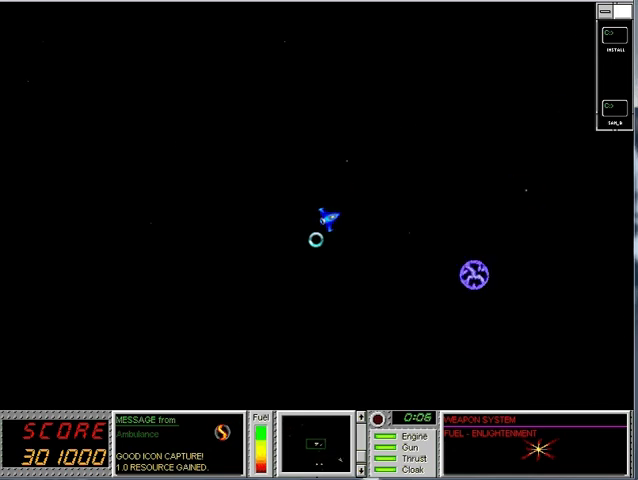
Target the nearby virus and aim the ship upward at it.
key(t)
key(Left)
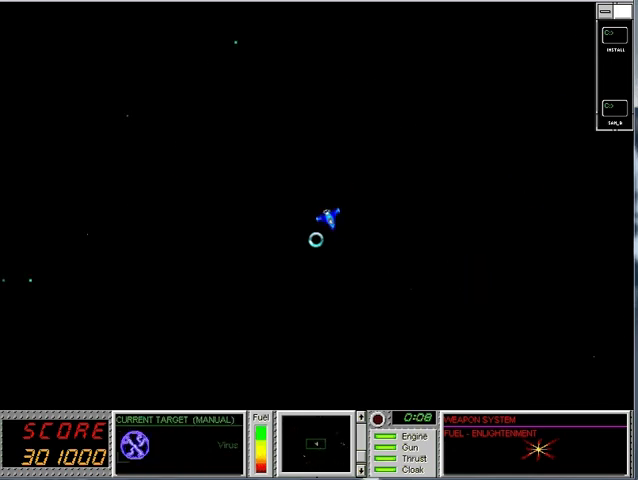
key(Right)
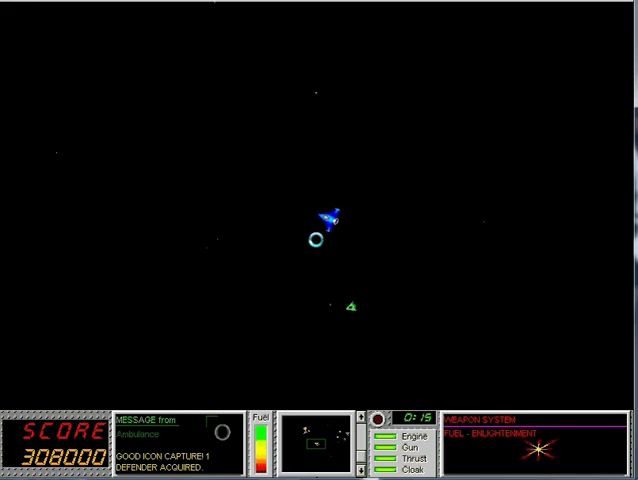
key(Left)
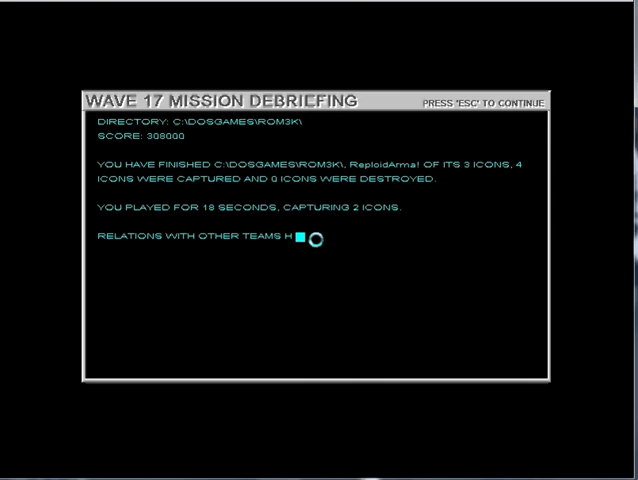
Dismiss the Wave 17 debriefing and enter the rogue directory.
key(Escape)
key(Down)
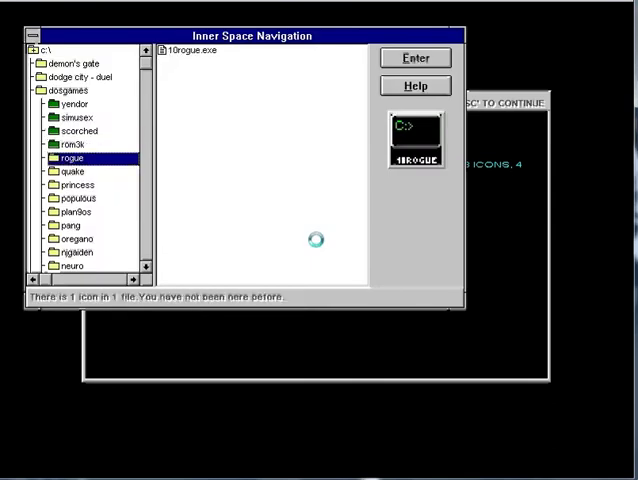
key(Return)
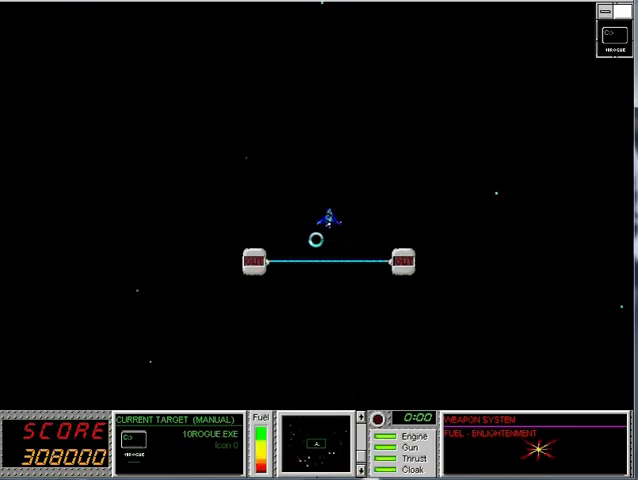
Steer the ship right and upward toward the rogue directory's icon.
key(Right)
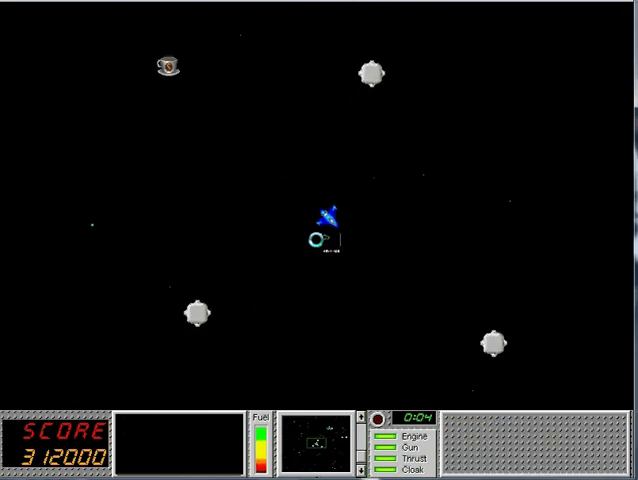
key(Left)
key(Right)
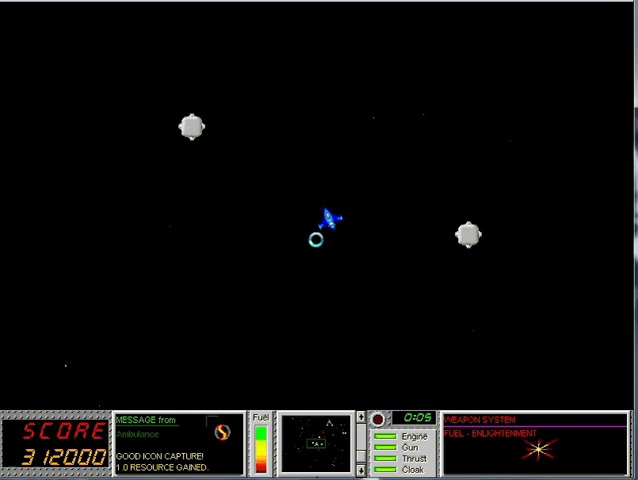
key(Right)
key(Left)
key(Right)
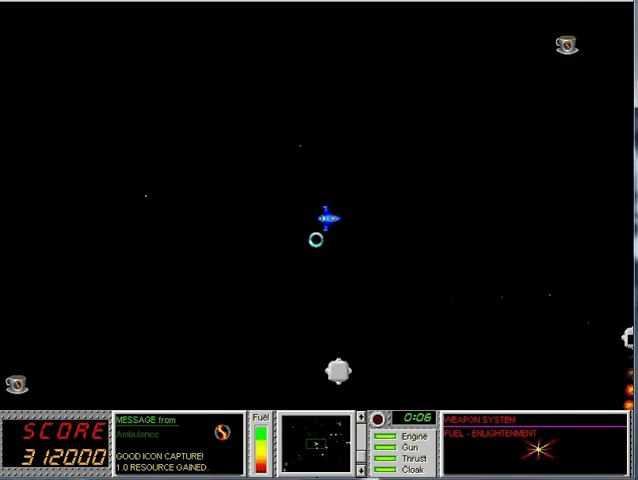
Capture the icon, reach the exit gate, and dismiss the Wave 18 debriefing.
key(Left)
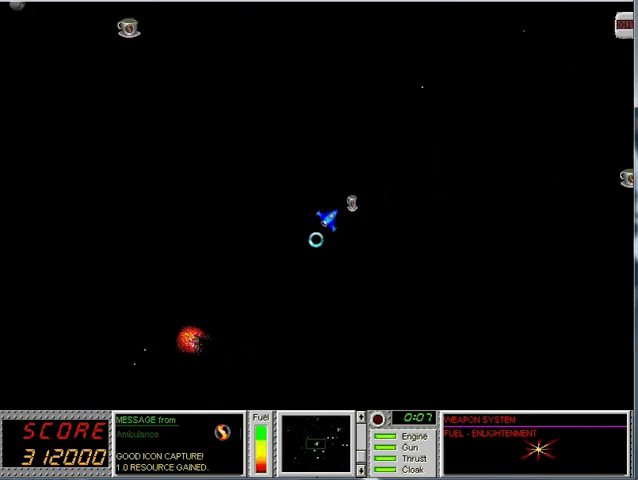
key(Right)
key(Left)
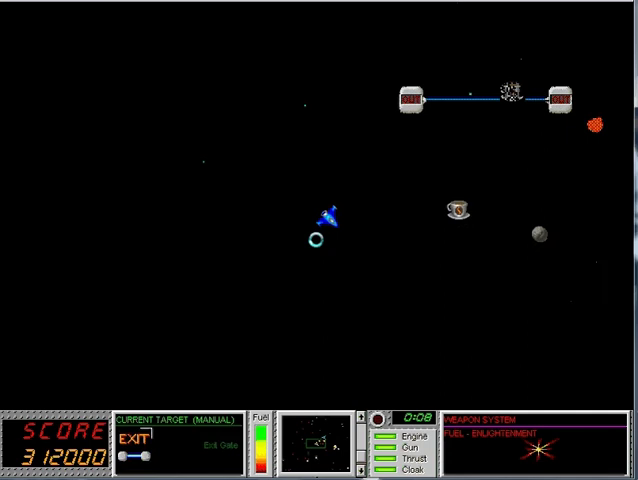
key(Left)
key(Right)
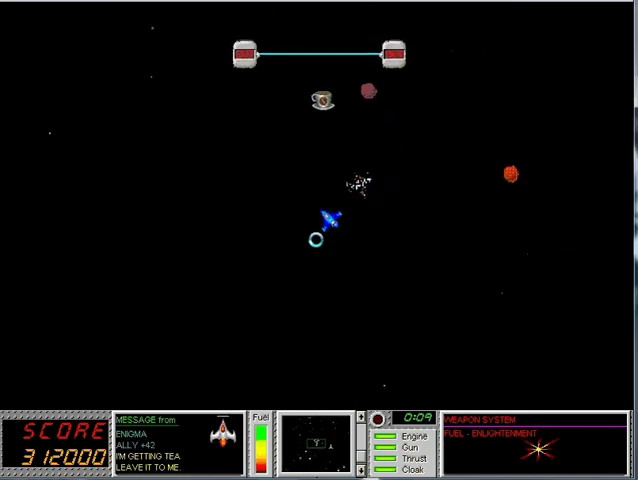
key(Left)
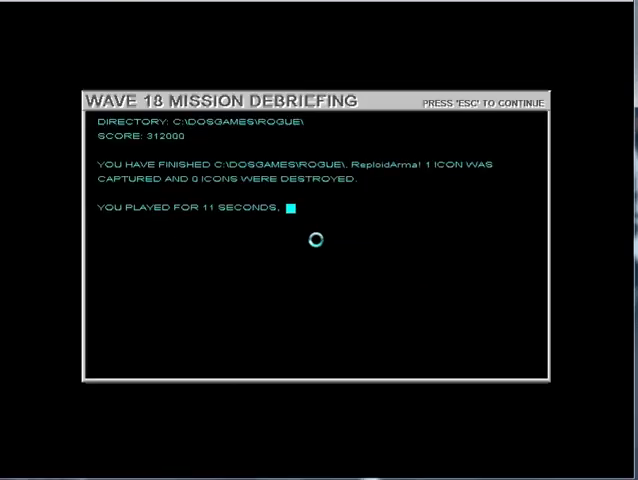
key(Escape)
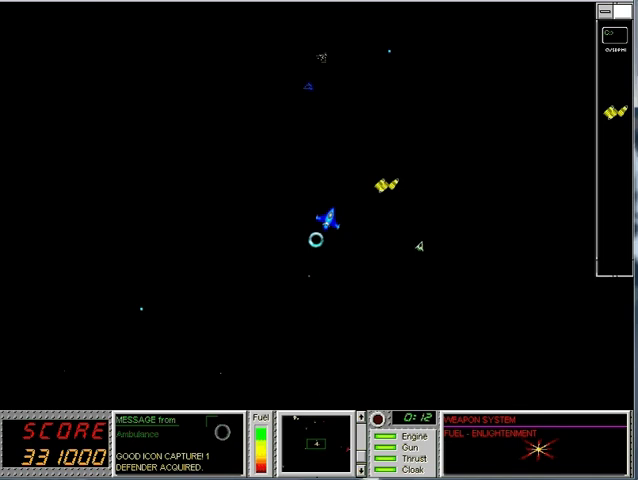
Target a nearby defender ship, then steer up and back to the right.
click(368, 286)
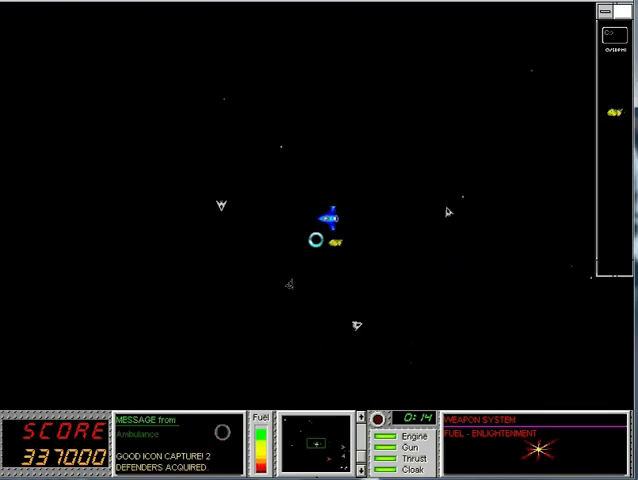
key(Left)
key(Right)
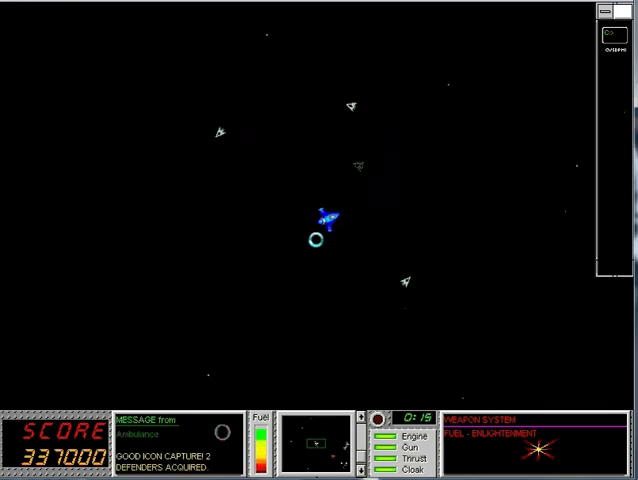
key(Right)
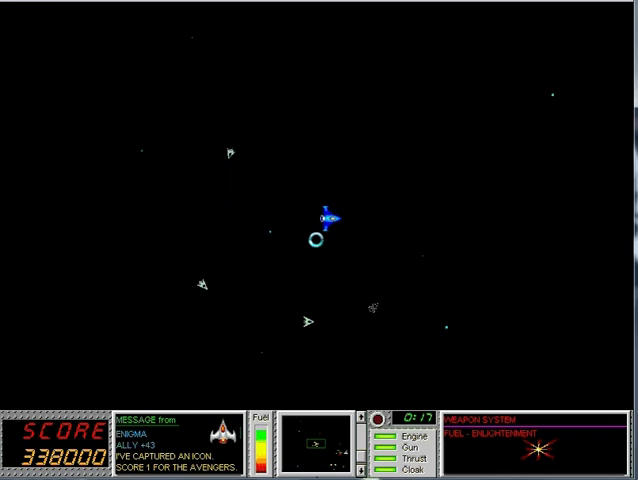
Switch to the grappling hook and fly the ship around the ring.
key(Tab)
key(Left)
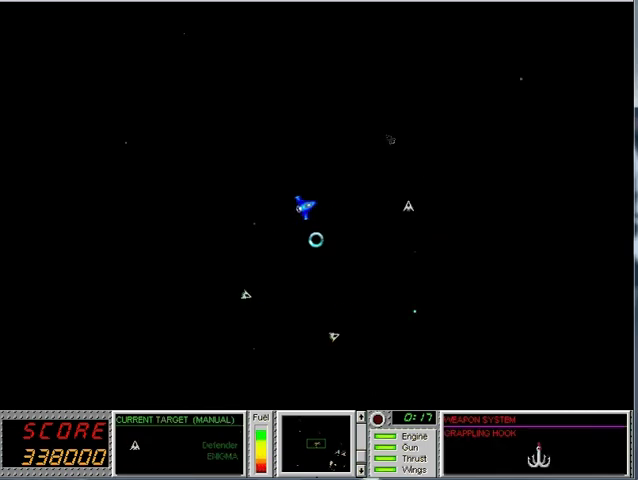
key(Up)
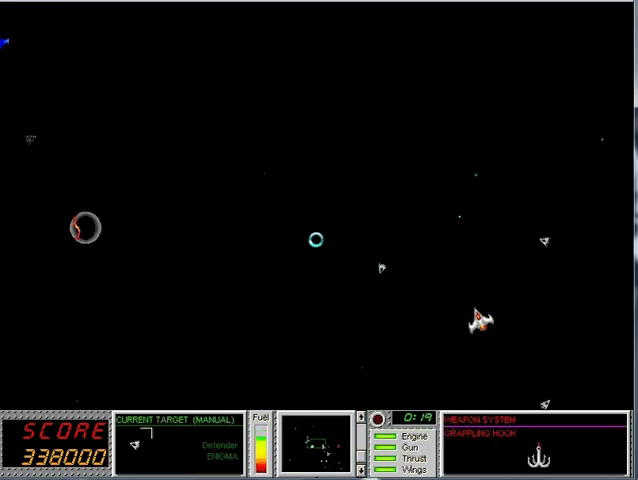
key(Right)
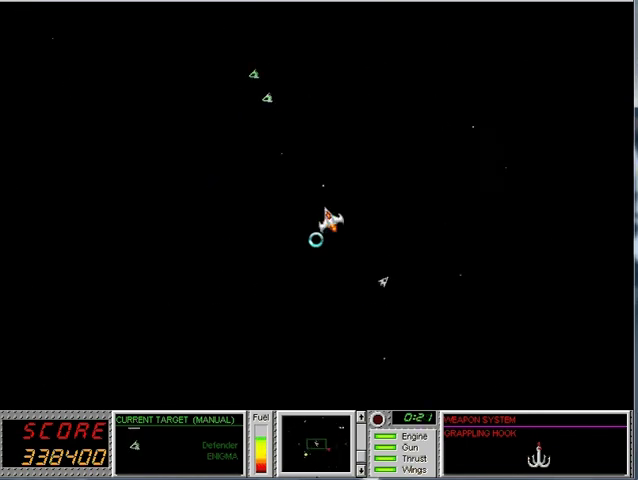
Cycle weapons past rear-deployed mines to select Fuel - Enlightenment.
key(Tab)
key(Tab)
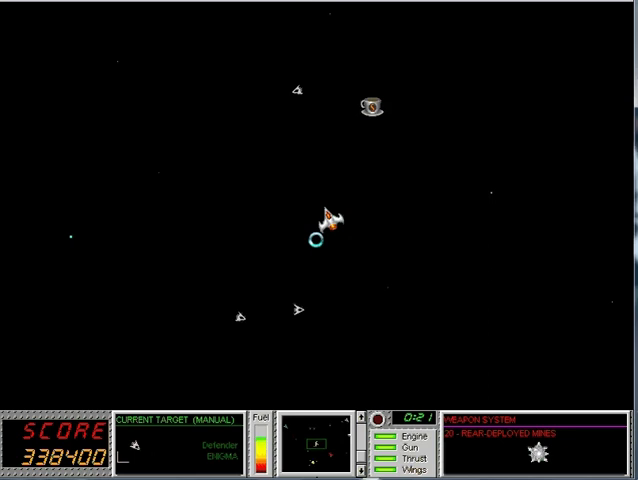
key(Tab)
key(Tab)
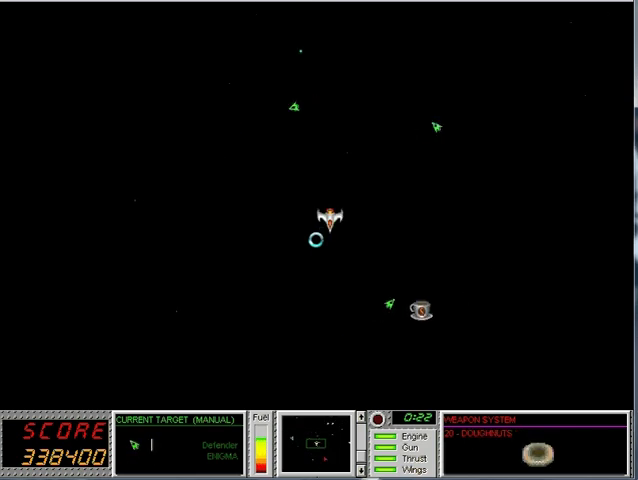
key(Tab)
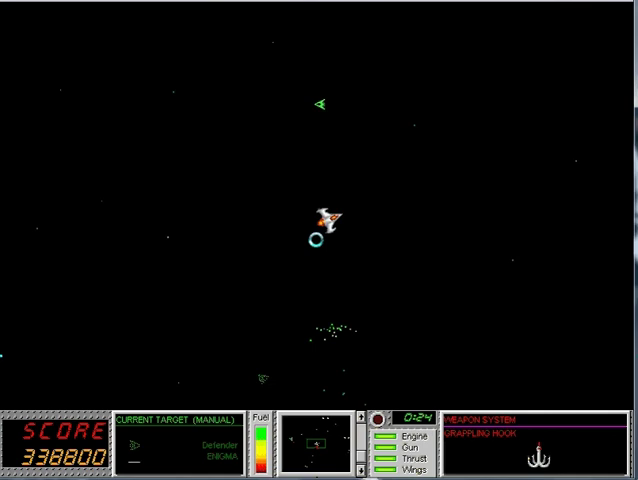
key(Left)
key(Right)
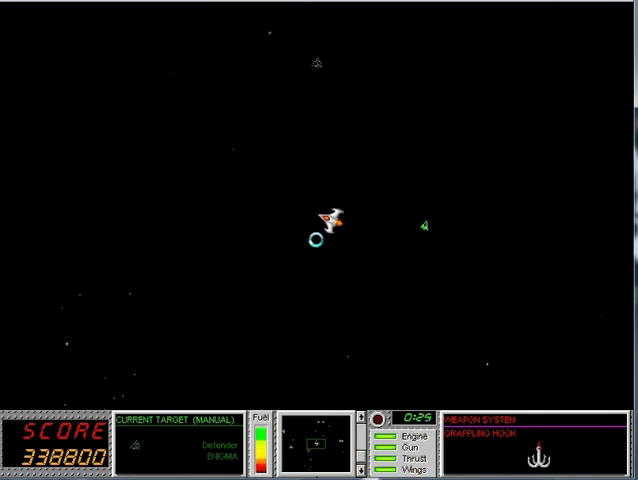
key(Tab)
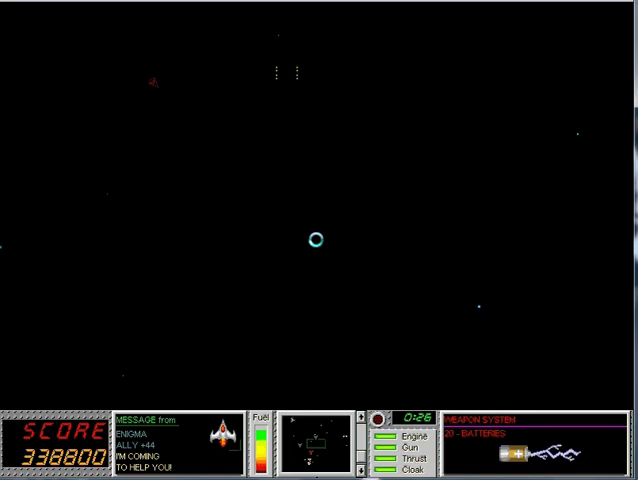
key(Tab)
key(Tab)
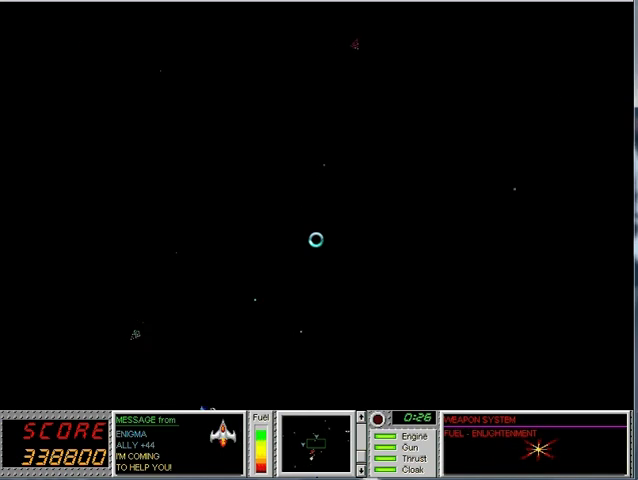
key(Tab)
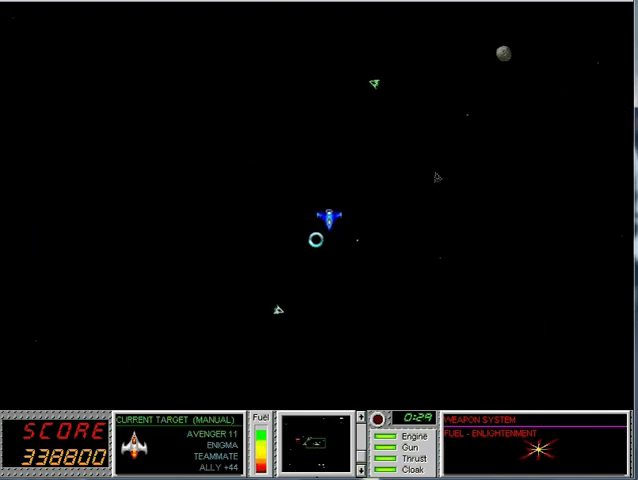
Steer through the barrier to end Wave 19 at 339200 and reach the race start.
key(Right)
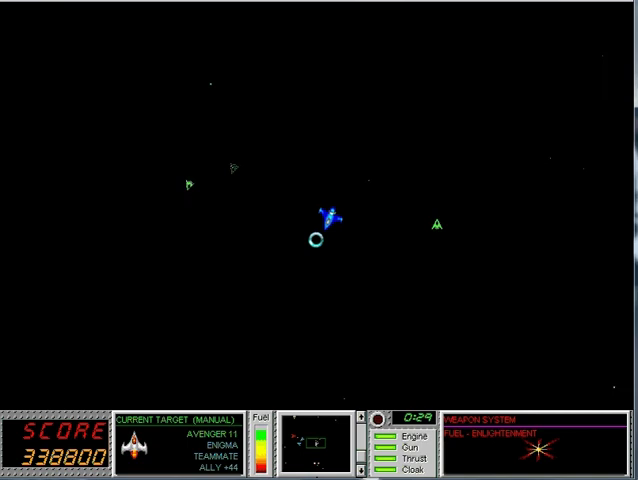
key(Left)
key(Right)
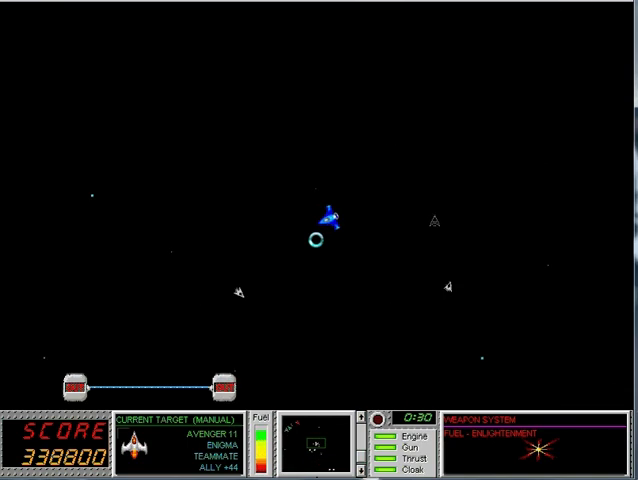
key(Right)
key(Left)
key(Up)
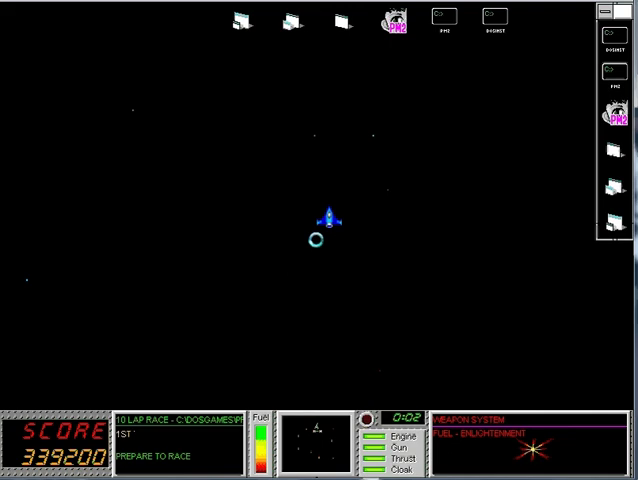
Launch the ship off the race start line and follow the track.
key(Right)
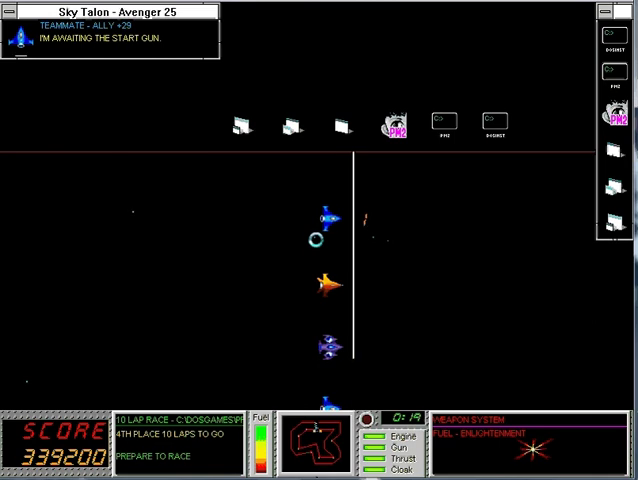
key(Up)
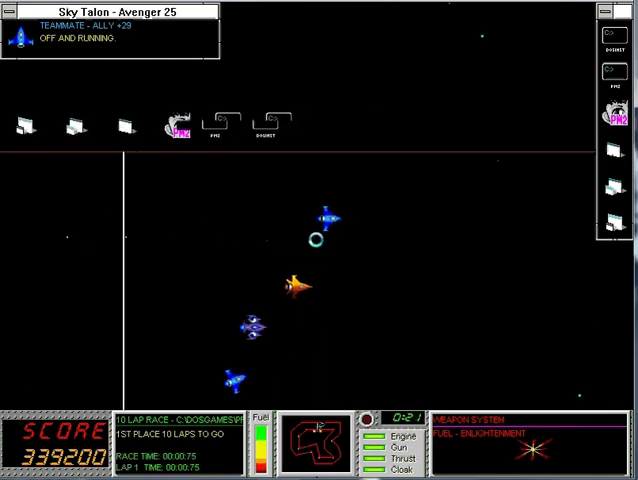
key(Left)
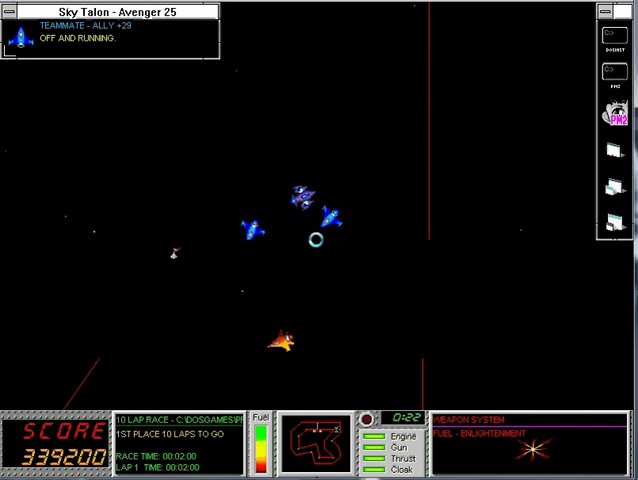
key(Up)
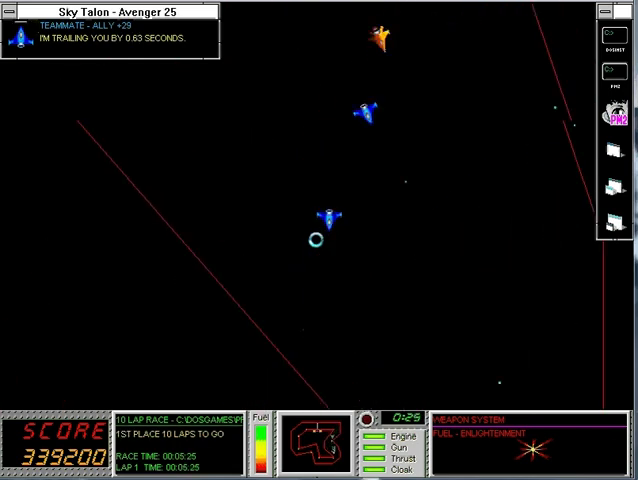
Steer around the first track corners and into the next lap.
key(Right)
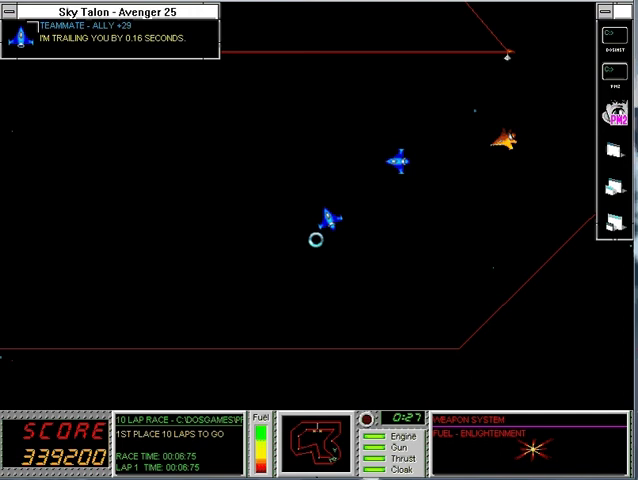
key(Right)
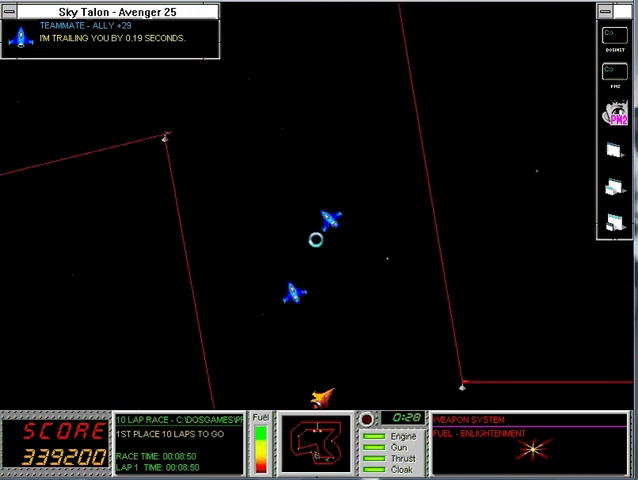
key(Right)
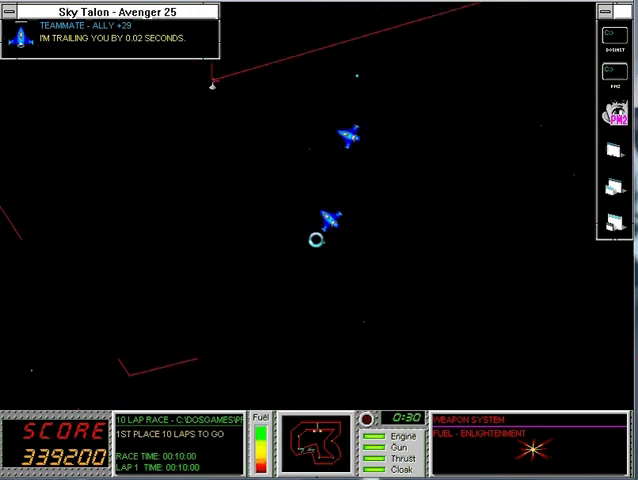
key(Right)
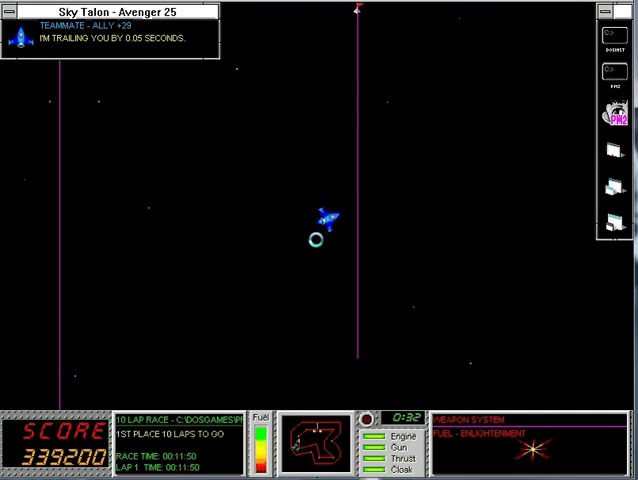
key(Left)
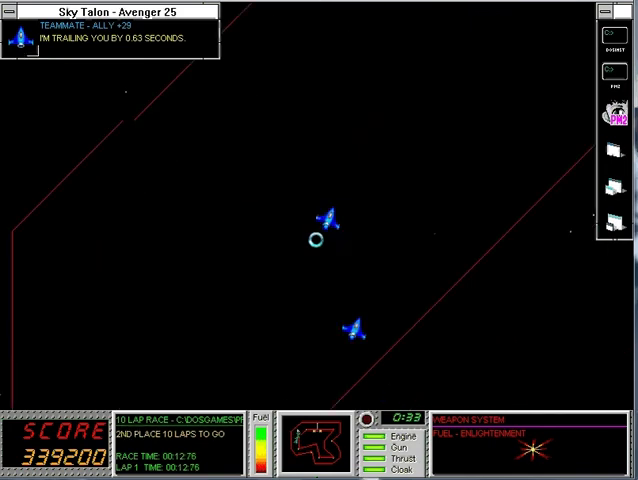
key(Right)
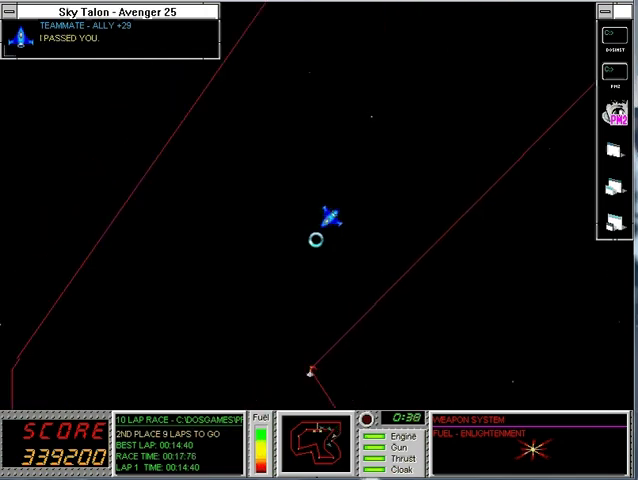
key(Right)
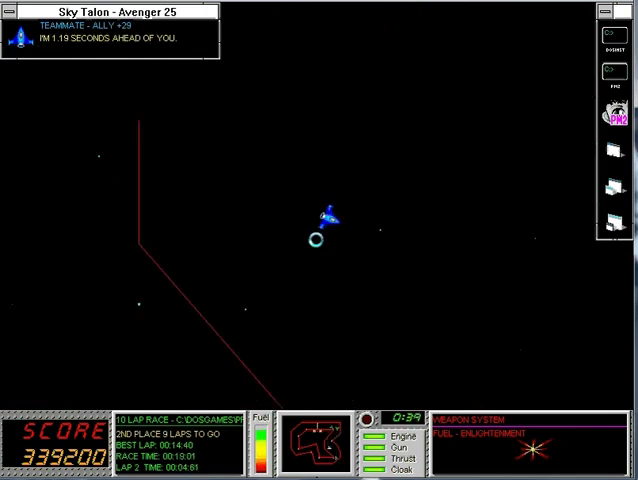
Fine-tune the ship's heading up-right along the track.
key(Left)
key(Right)
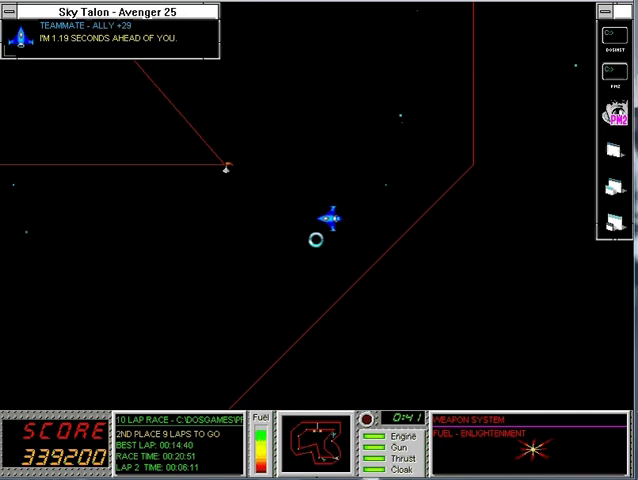
key(Left)
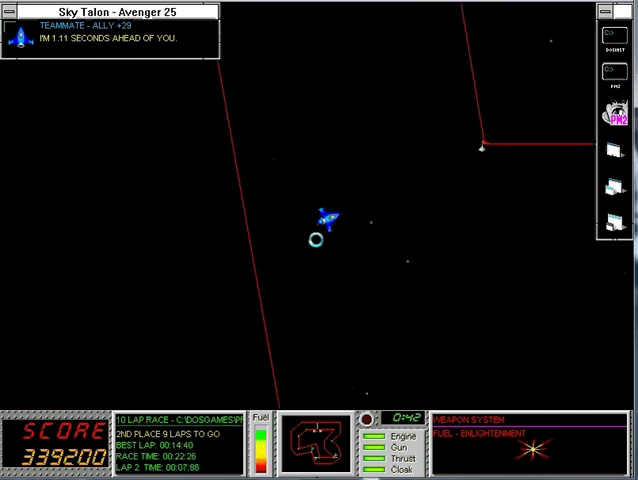
key(Right)
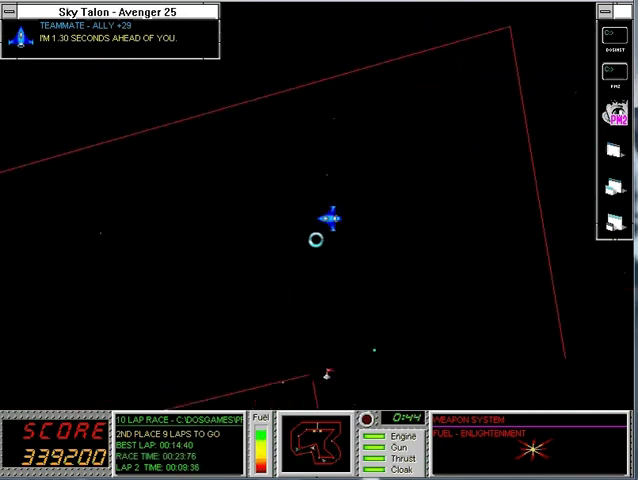
key(Left)
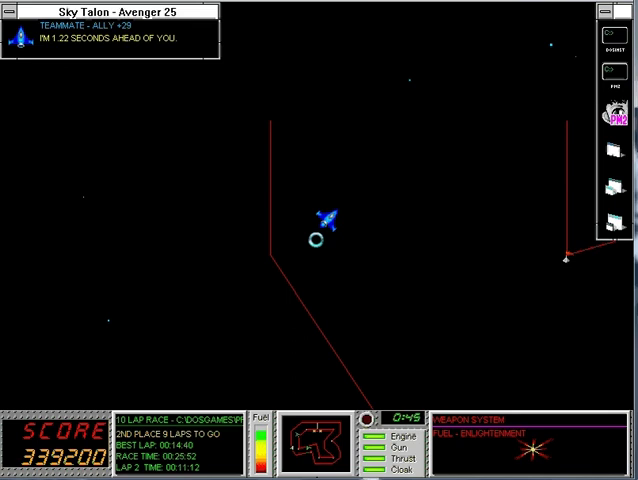
key(Left)
key(Right)
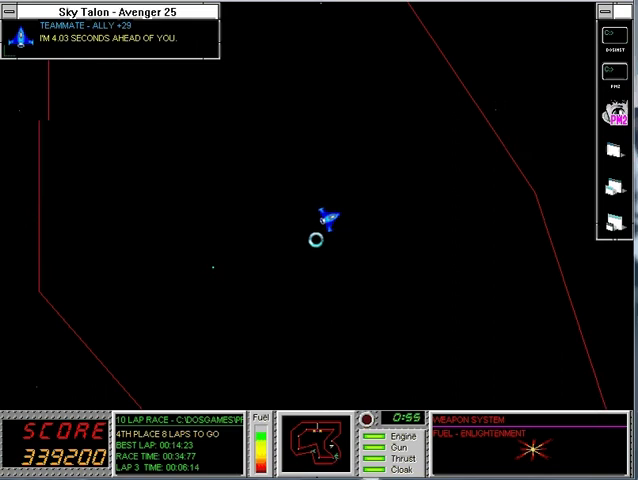
Round the next corners and turn upward into lap 4.
key(Right)
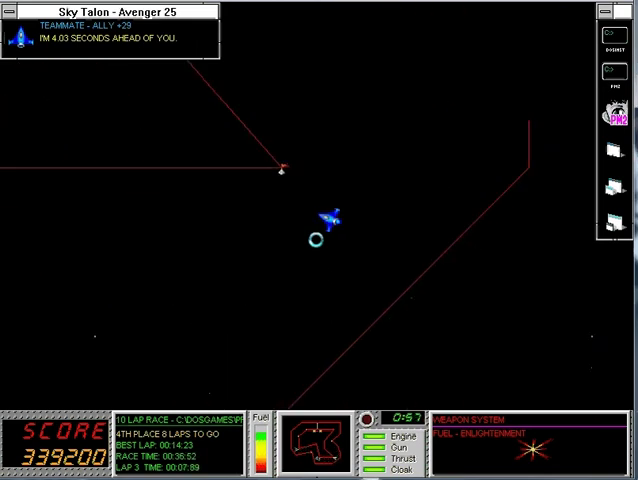
key(Left)
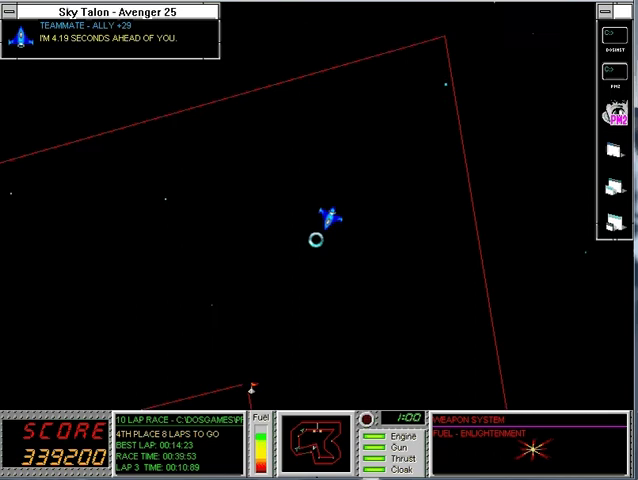
key(Right)
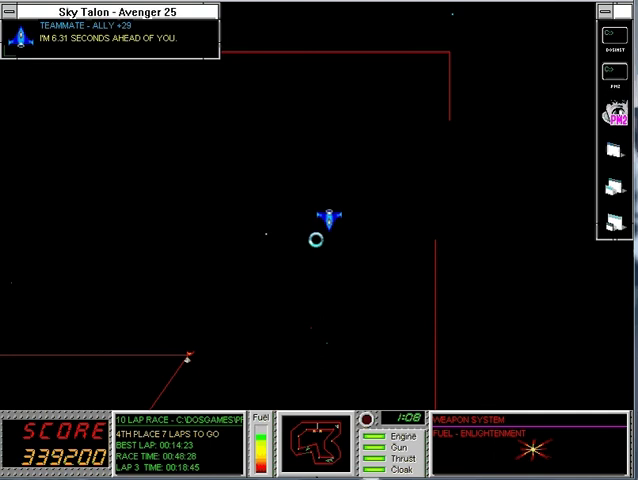
key(Right)
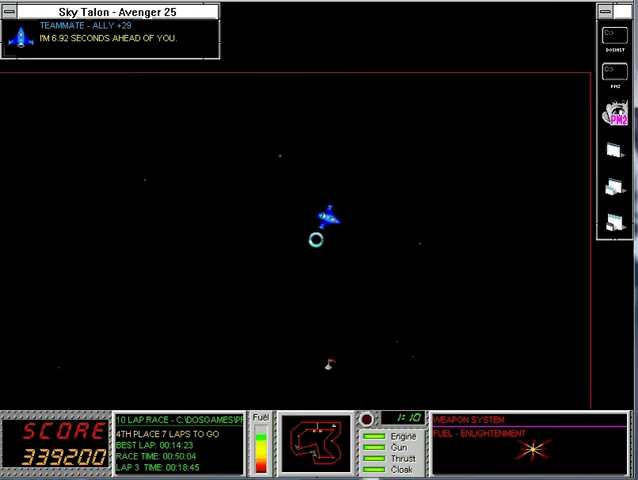
key(Left)
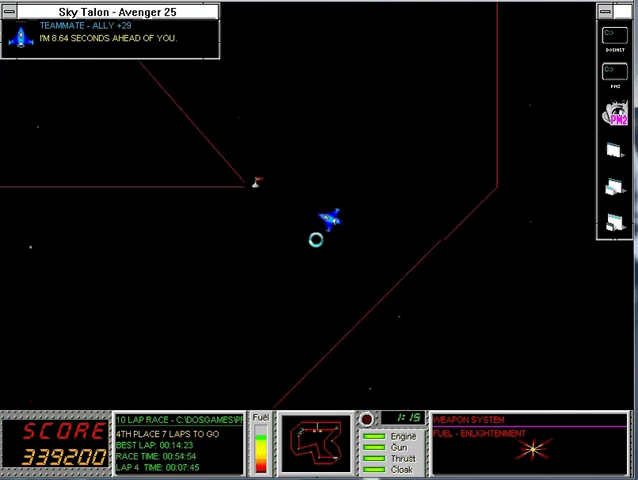
Follow the corridor through lap 4 and start lap 5 in 4th place.
key(Right)
key(Left)
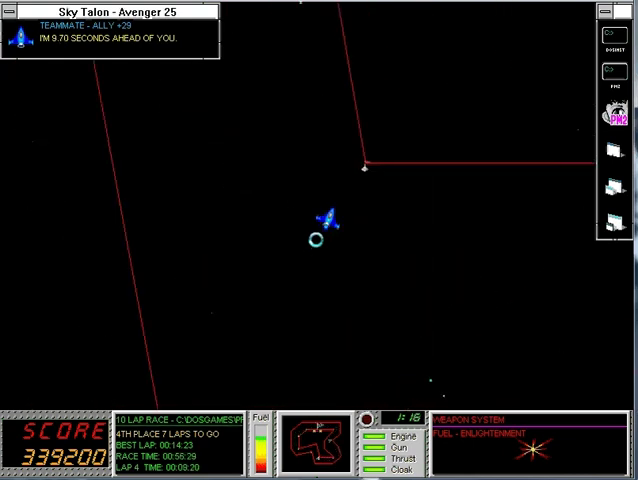
key(Right)
key(Left)
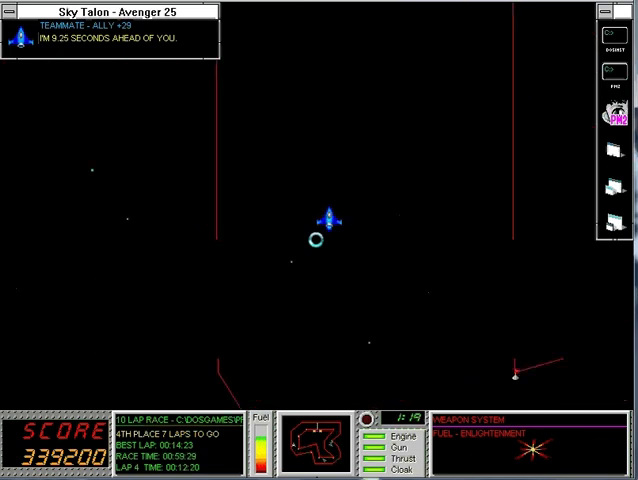
key(Right)
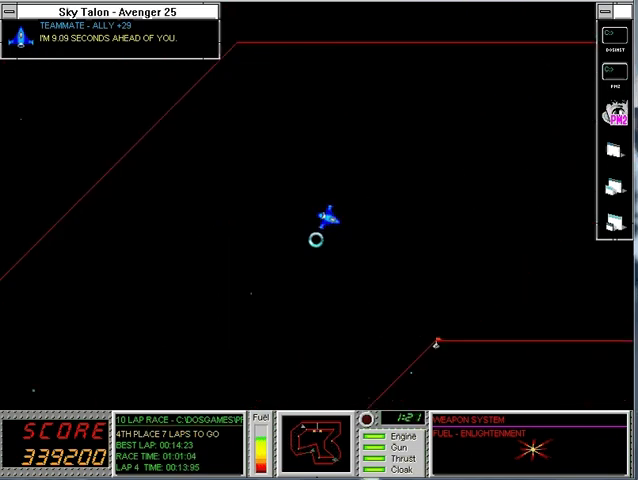
key(Right)
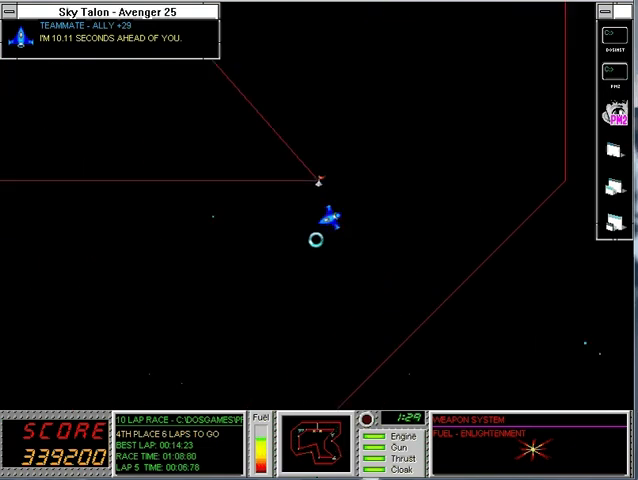
key(Left)
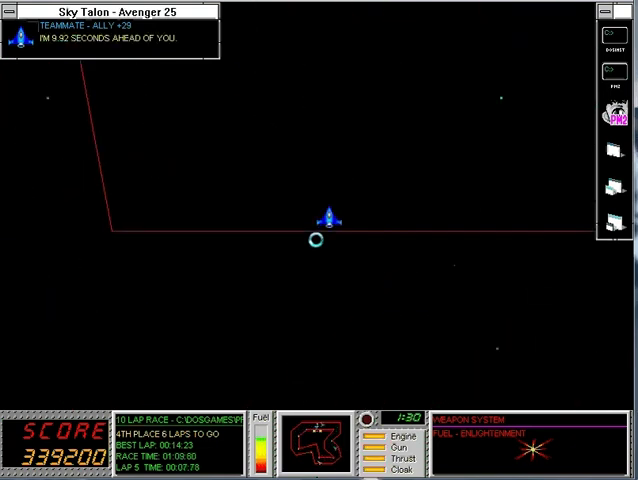
Steer up and right around the corners, keeping the ship centred in the track.
key(Left)
key(Left)
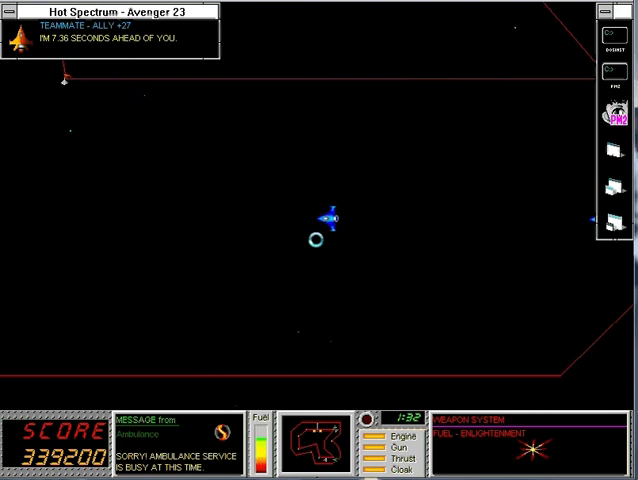
key(Right)
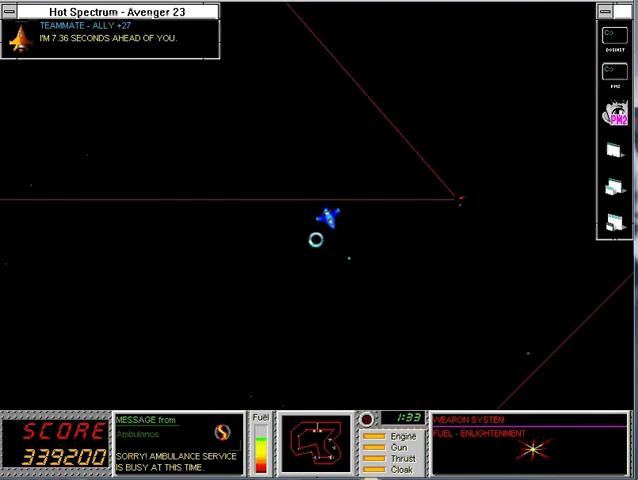
key(Left)
key(Left)
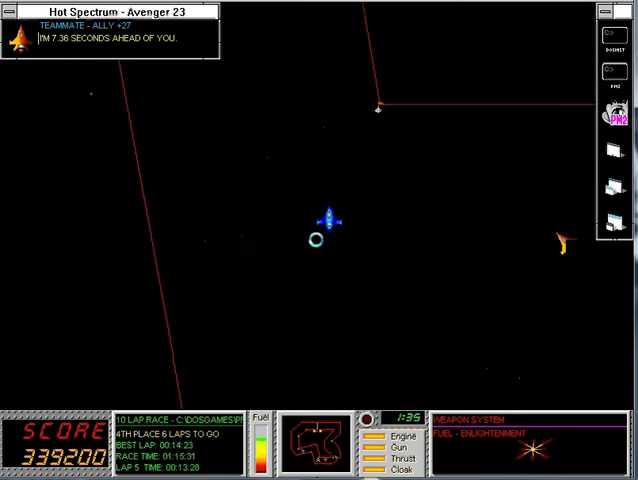
key(Right)
key(Right)
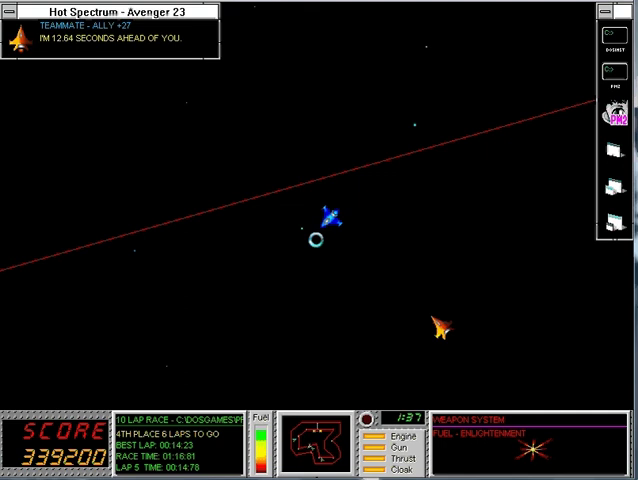
key(Left)
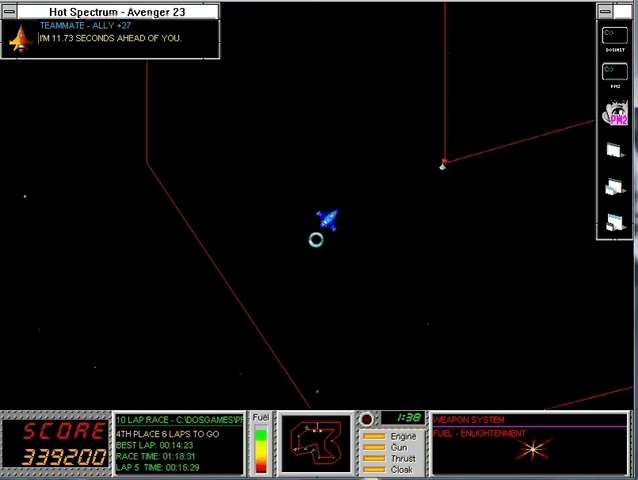
key(Right)
key(Left)
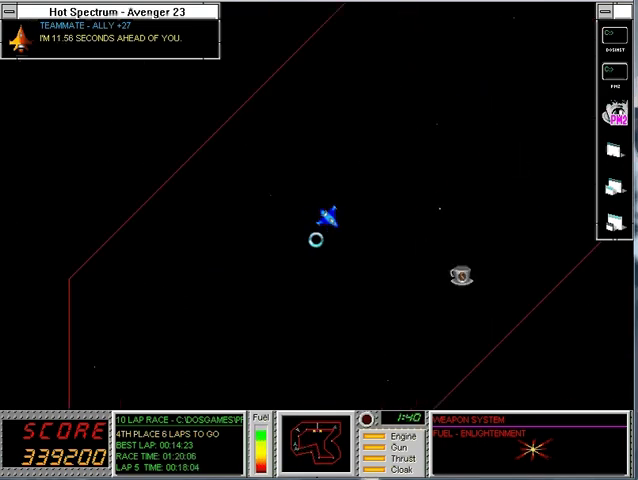
key(Right)
key(Right)
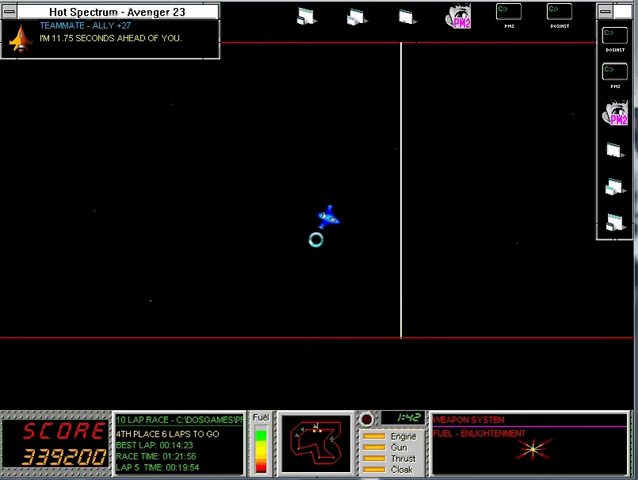
Swing the ship right along the stretch and up around the bend.
key(Left)
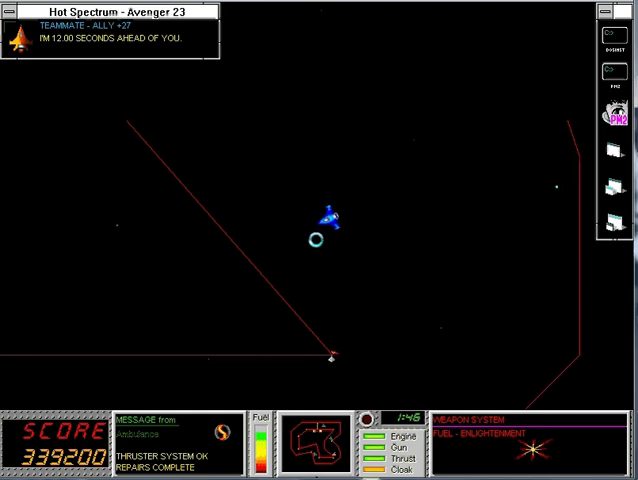
key(Left)
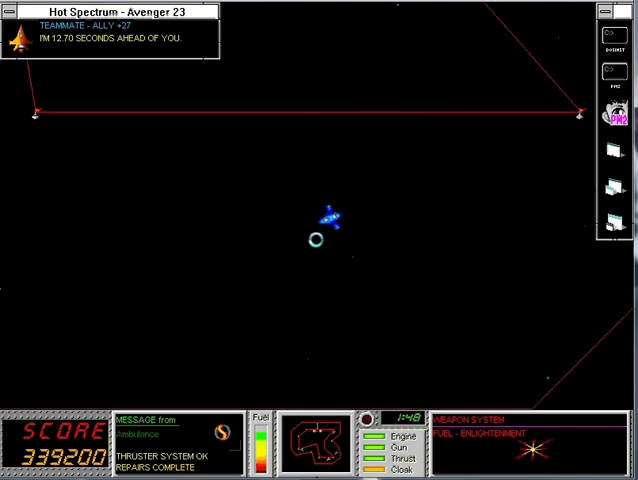
key(Left)
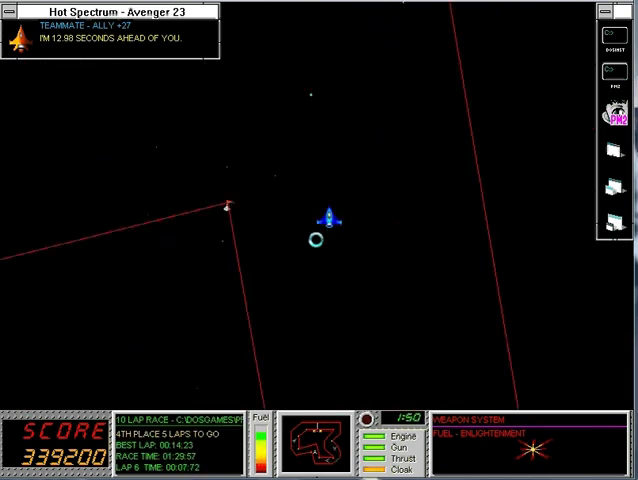
key(Right)
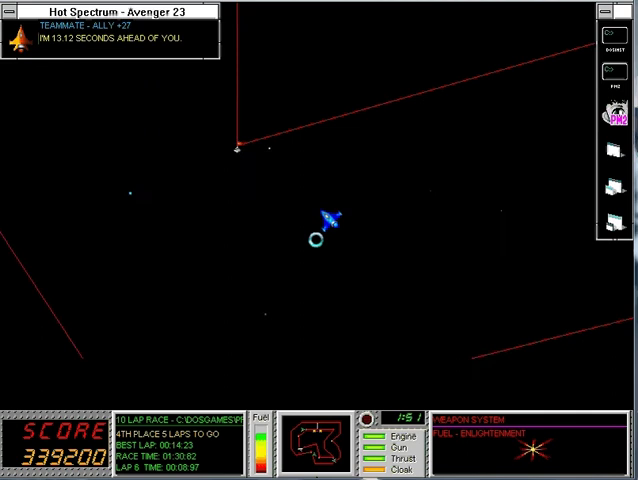
key(Left)
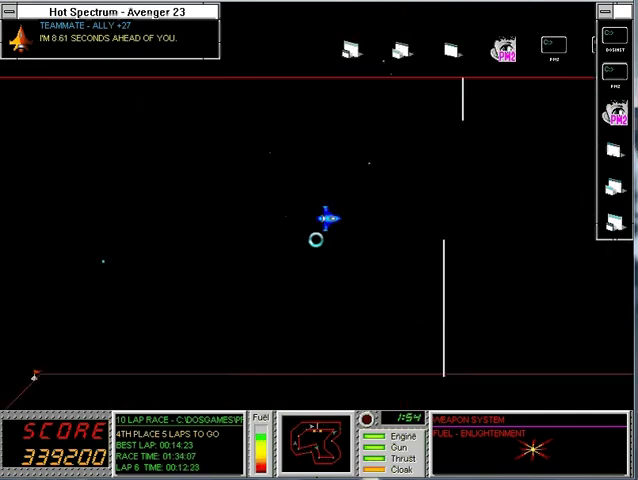
key(Right)
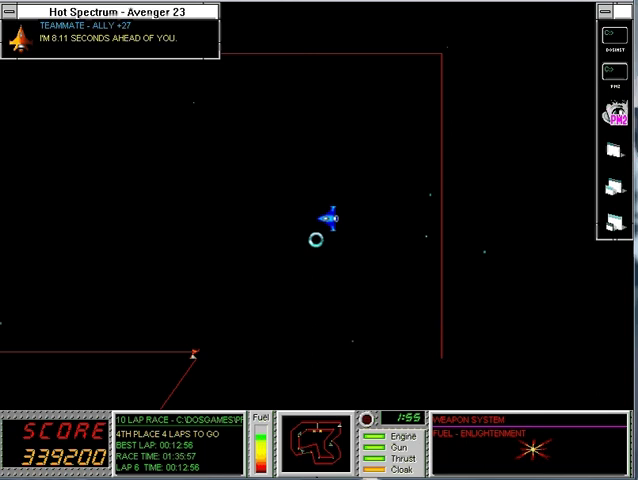
key(Right)
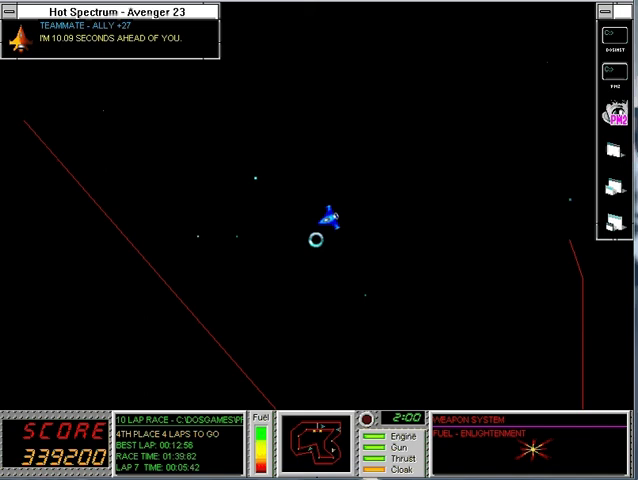
Work the ship through the next bend, alternating up and right.
key(Left)
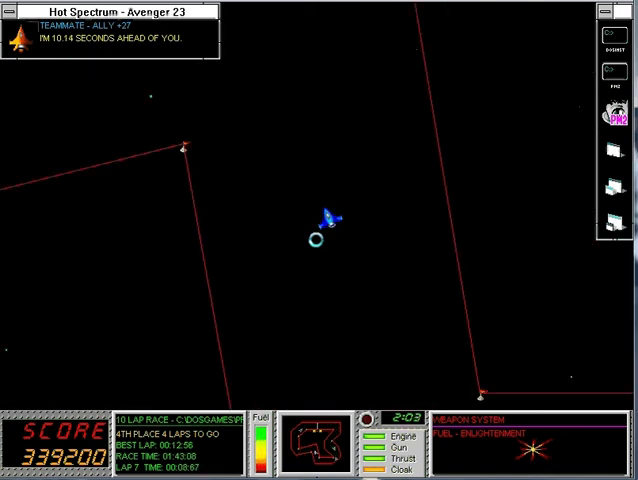
key(Right)
key(Left)
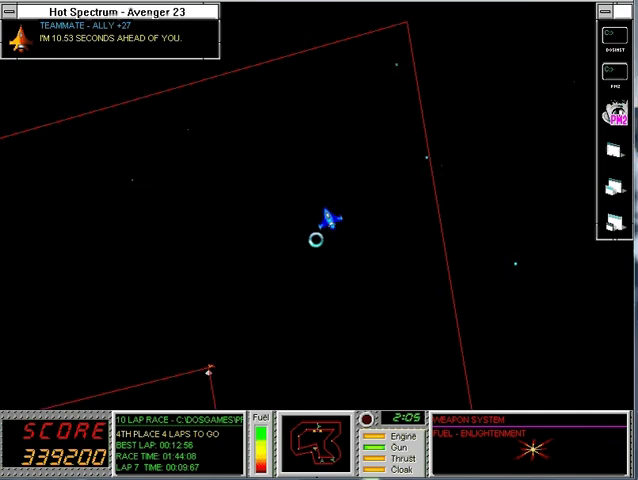
key(Left)
key(Right)
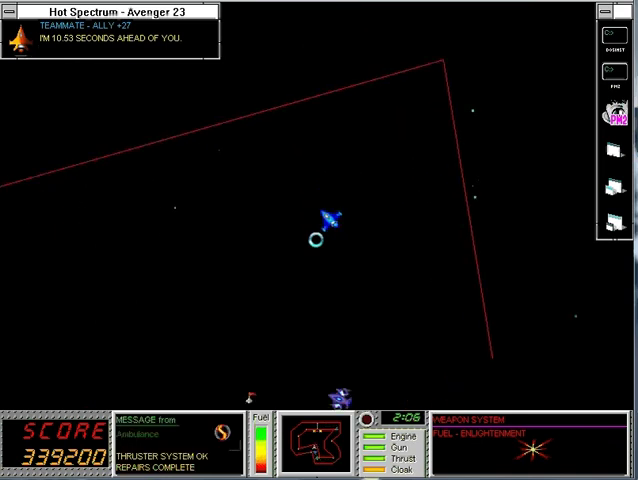
key(Right)
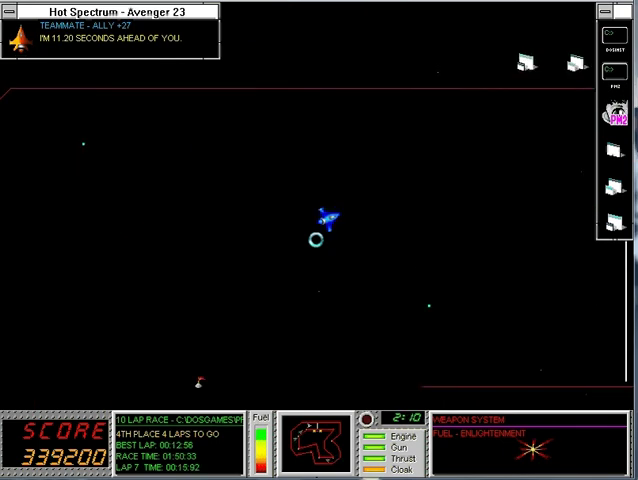
Nudge the ship up-right and level out through the following turns.
key(Right)
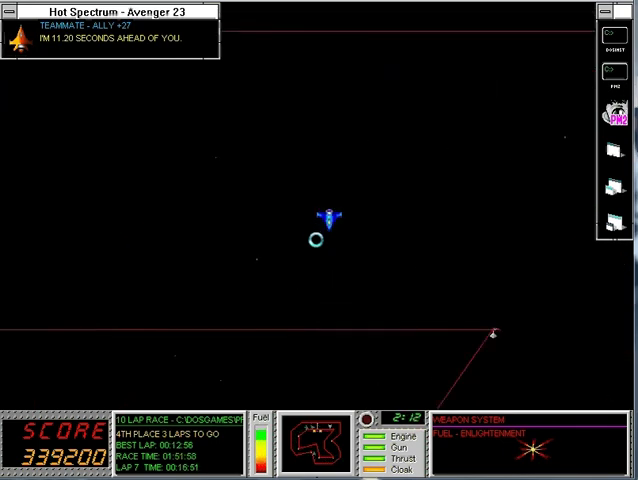
key(Left)
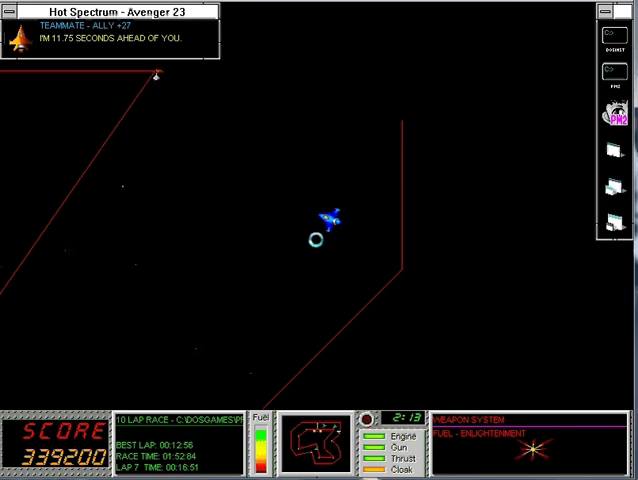
key(Right)
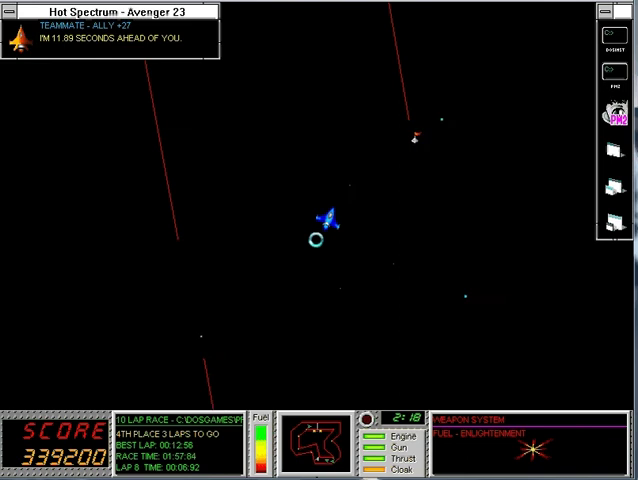
key(Left)
key(Right)
key(Right)
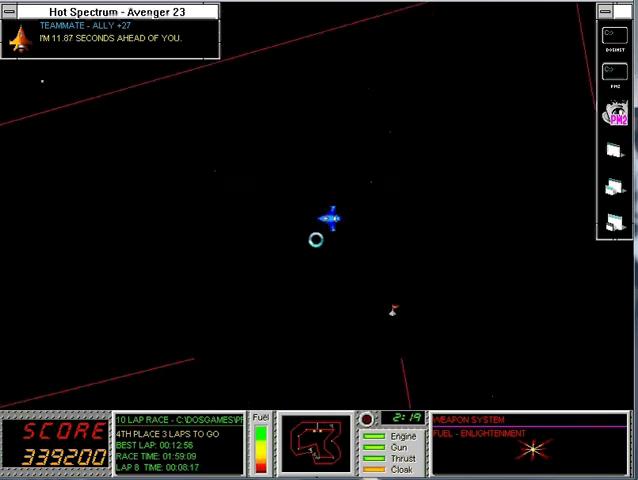
key(Left)
key(Left)
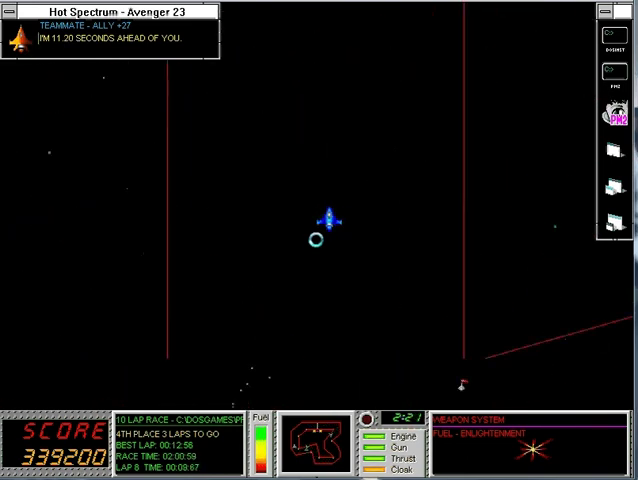
key(Right)
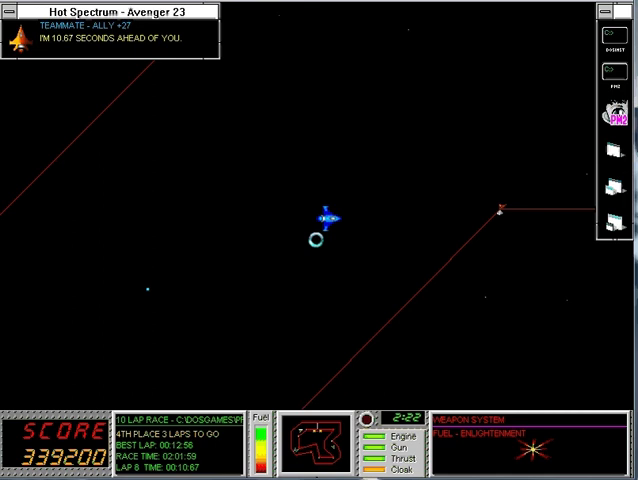
Complete the lap and follow the curving walls into lap 9.
key(Left)
key(Right)
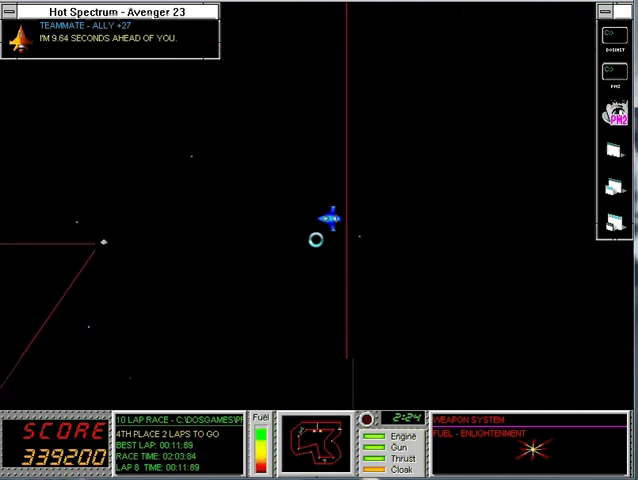
key(Right)
key(Right)
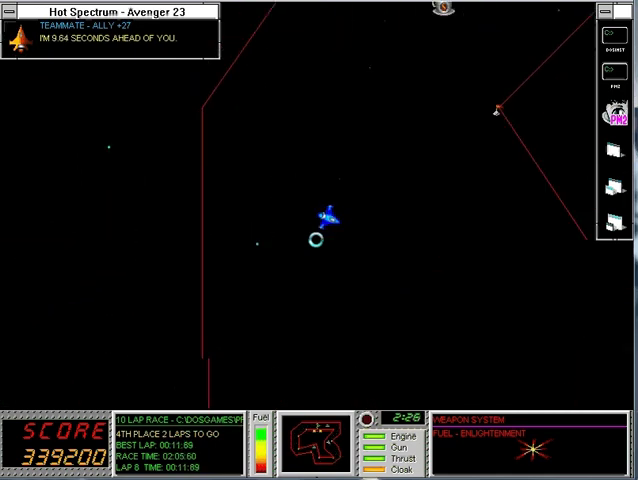
key(Right)
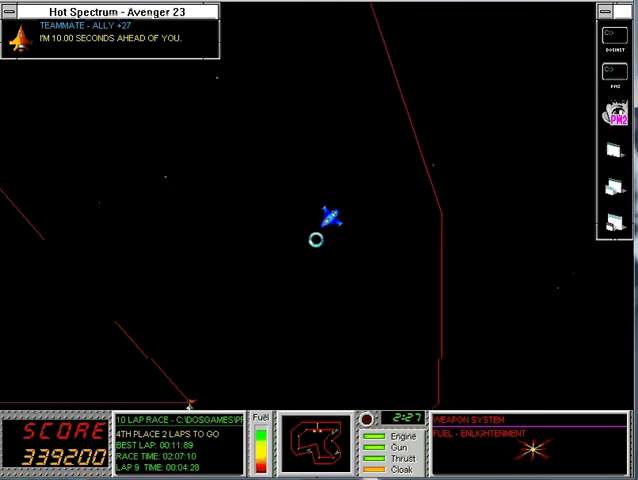
key(Right)
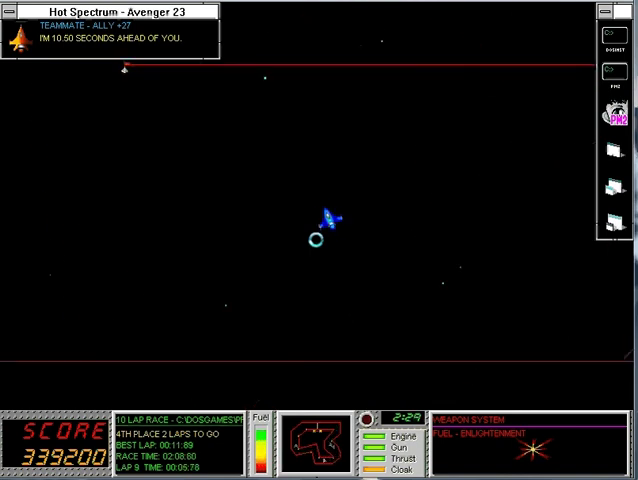
key(Right)
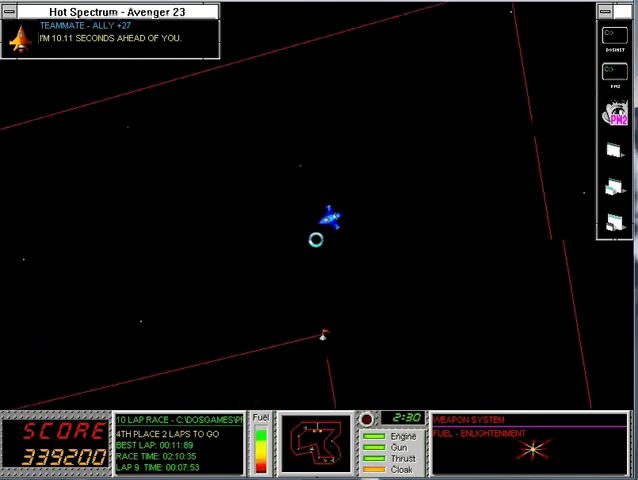
key(Left)
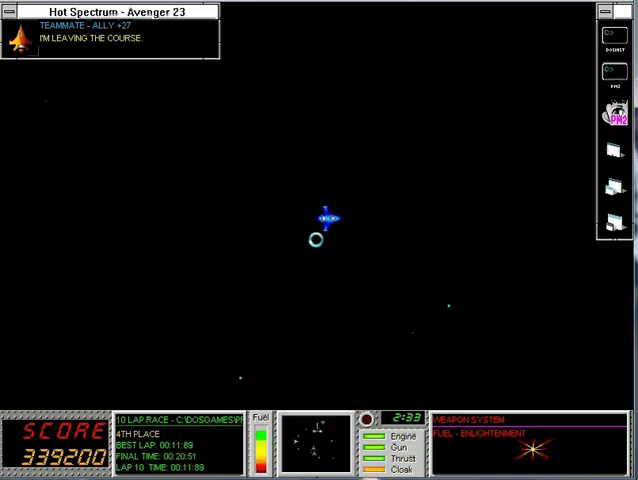
Steer through lap 10 to finish 4th and reach the Wave 20 debriefing.
key(Left)
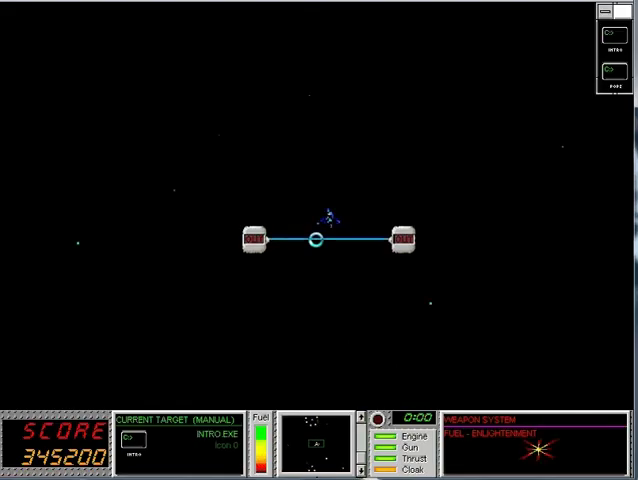
Capture the INTRO icon, fly out the exit gate, and dismiss the Wave 21 debriefing.
key(Right)
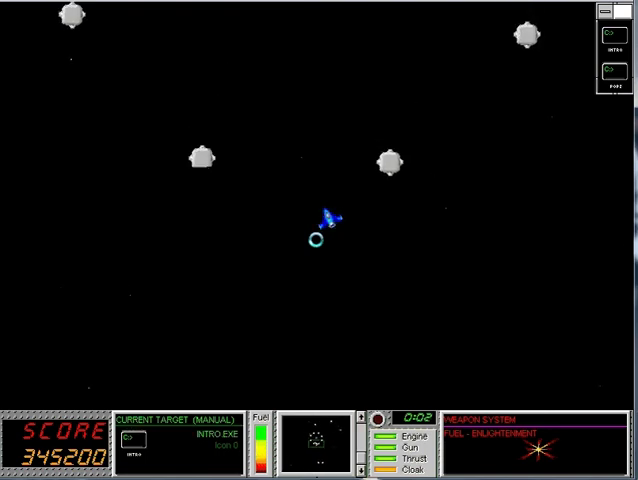
key(Right)
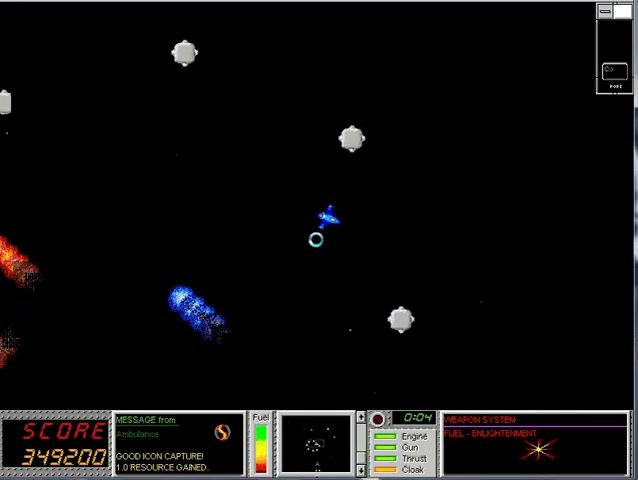
key(Right)
key(Left)
key(Right)
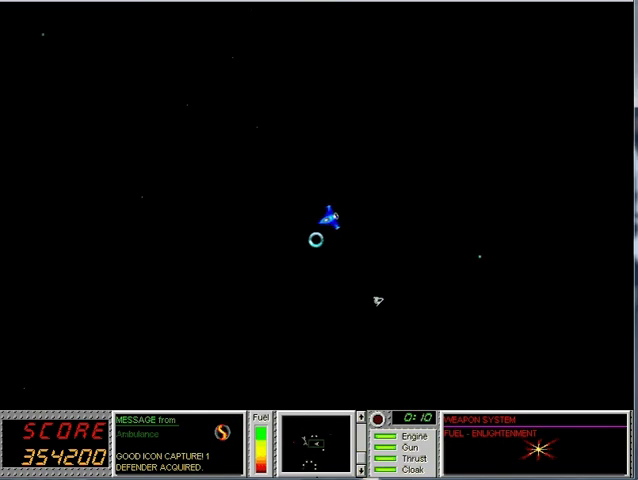
key(Left)
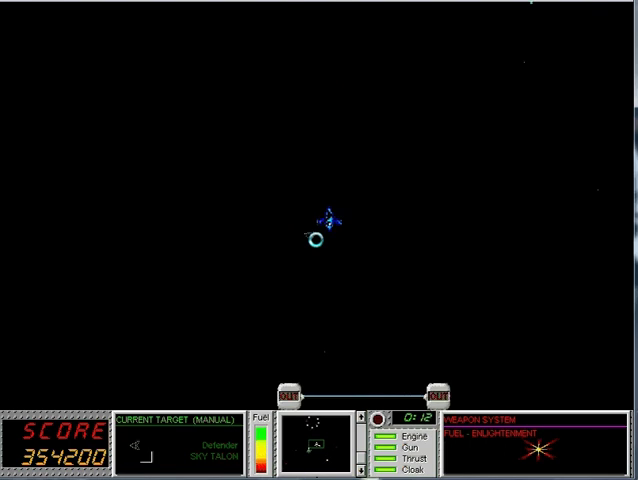
key(Escape)
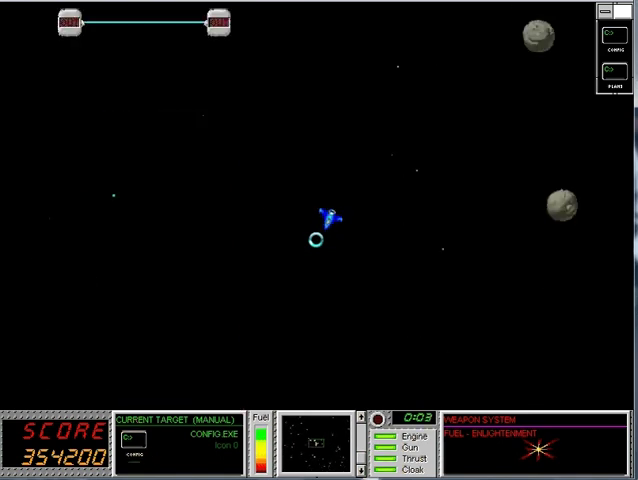
Capture the CONFIG icon, then steer toward the remaining icon.
key(Left)
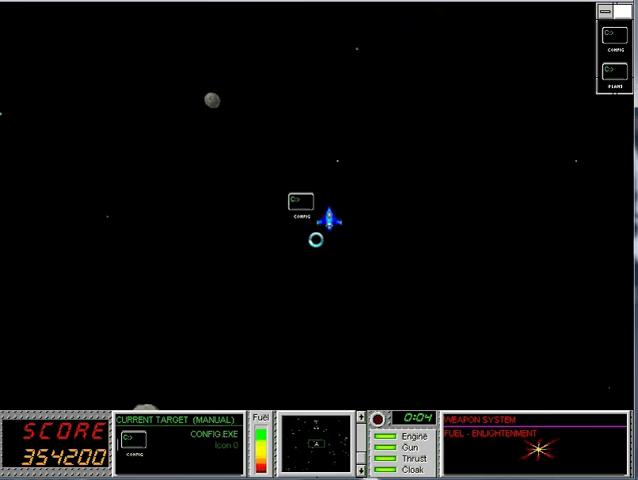
key(Right)
key(Left)
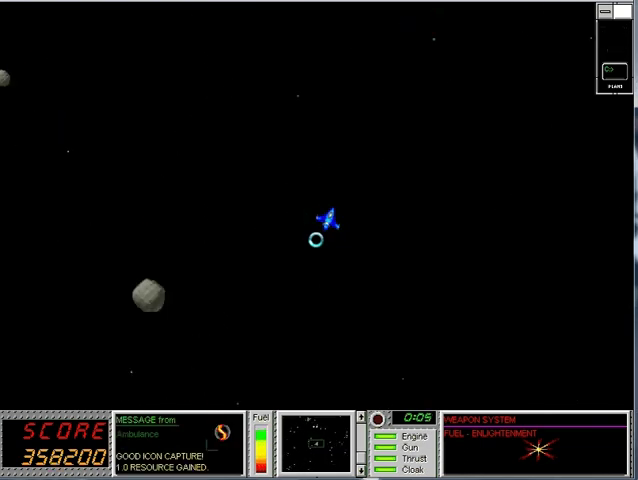
key(Right)
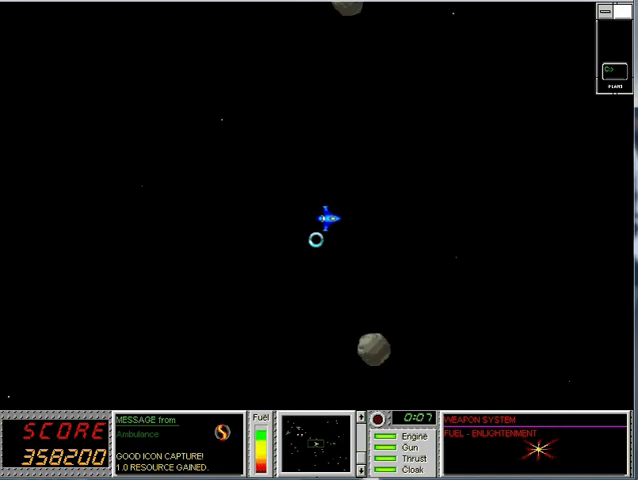
key(Left)
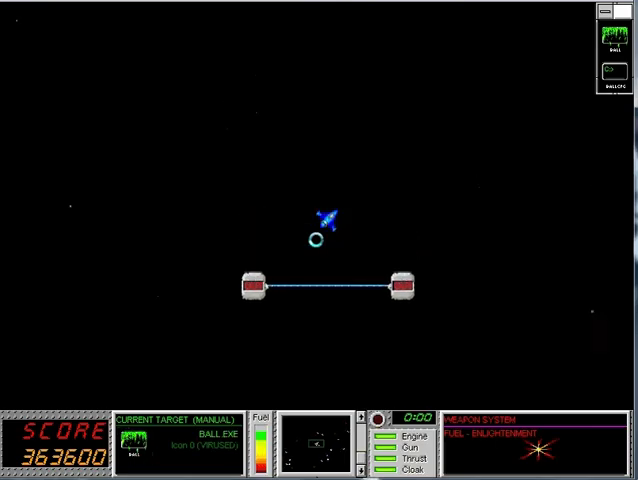
Shoot the two virus orbs and the infected icon.
key(Left)
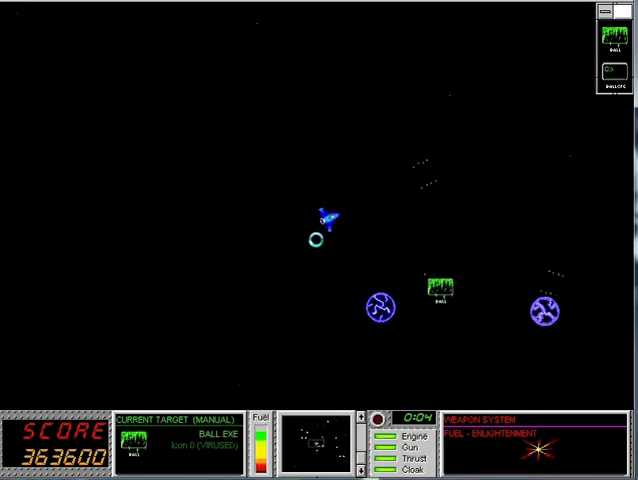
key(Right)
key(Left)
key(space)
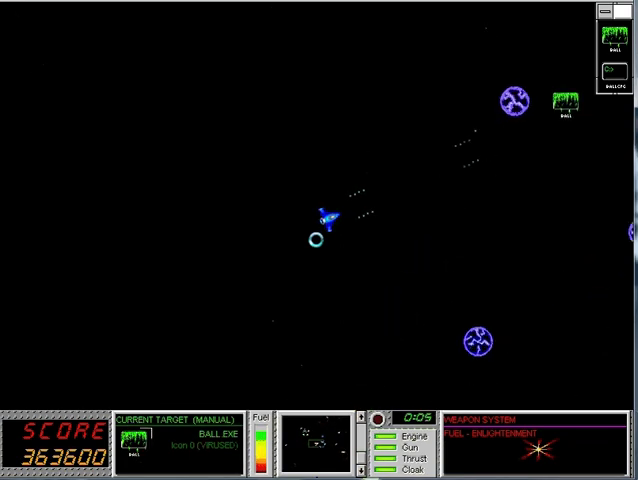
key(space)
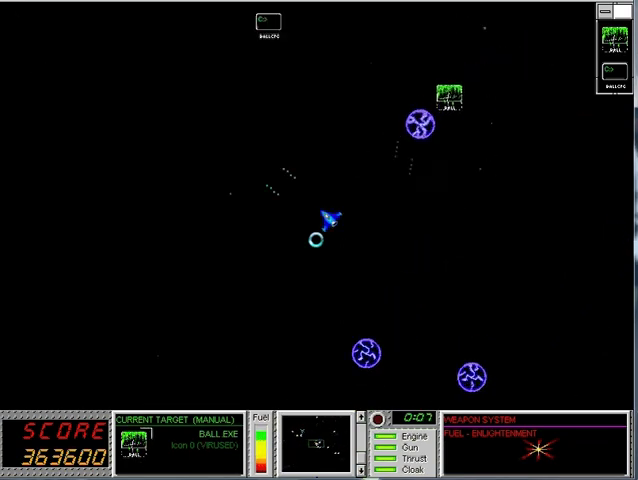
key(space)
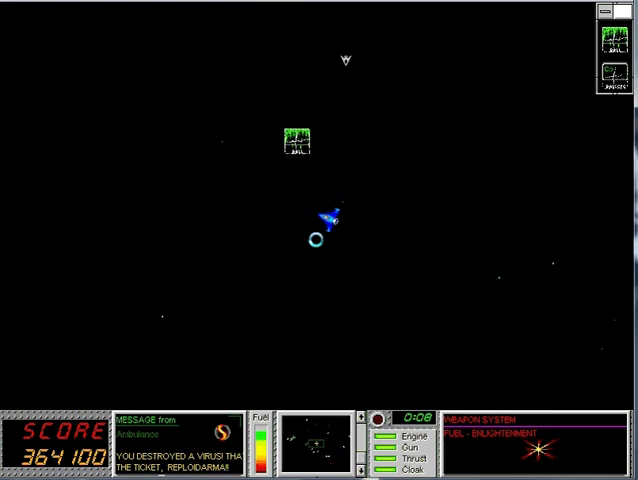
key(space)
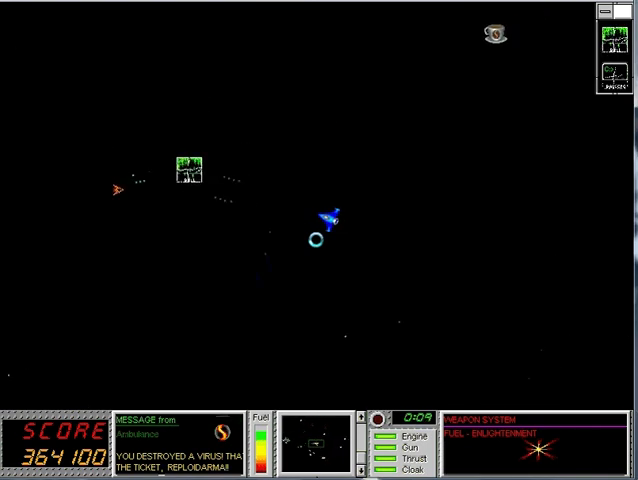
key(space)
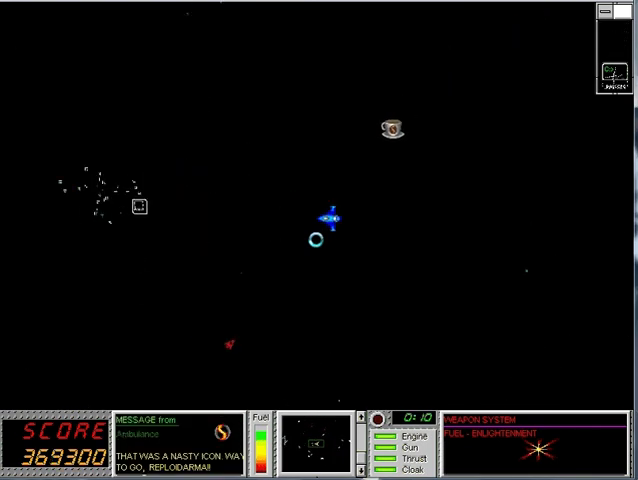
Thrust forward and shoot the nearby enemy fighters while steering around them.
key(Up)
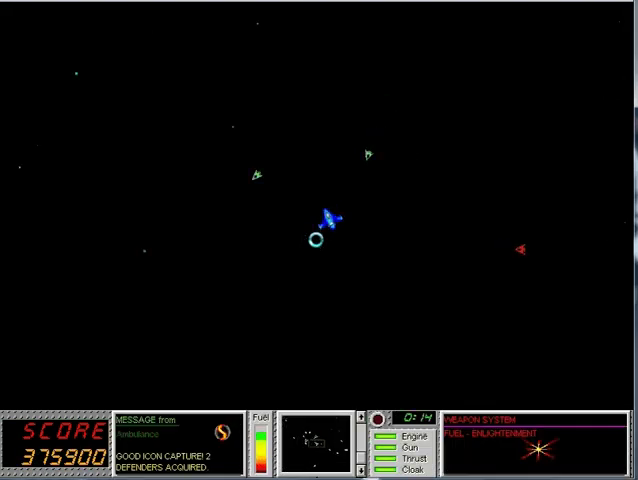
key(Left)
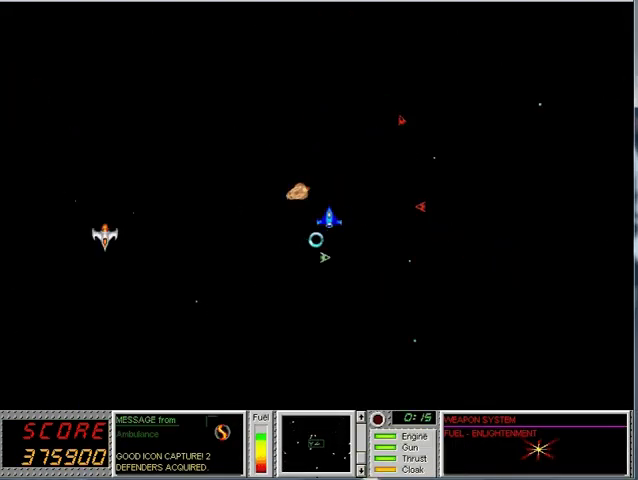
key(space)
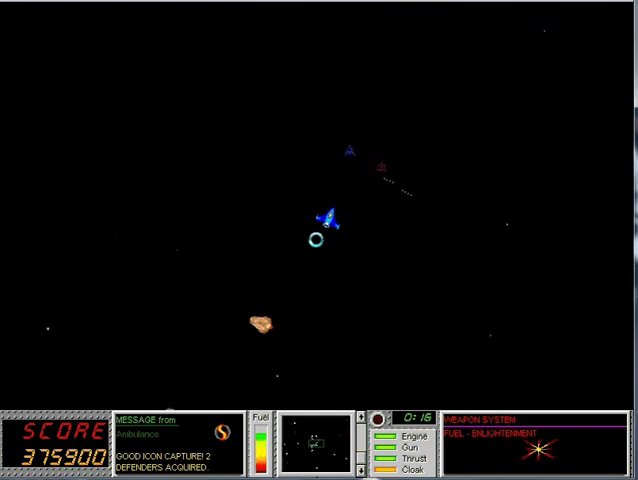
key(space)
key(t)
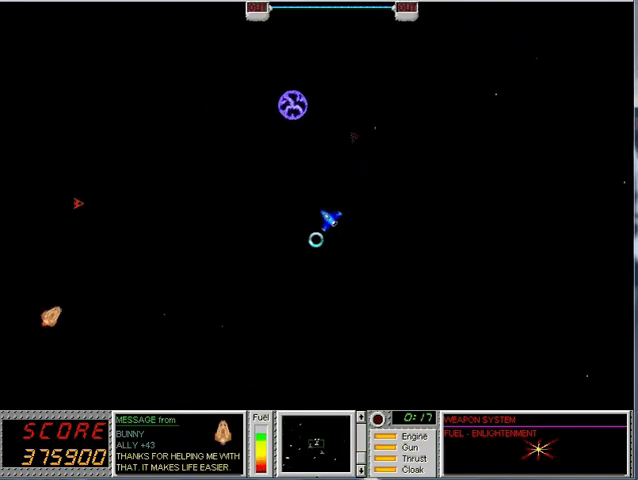
key(Right)
key(Left)
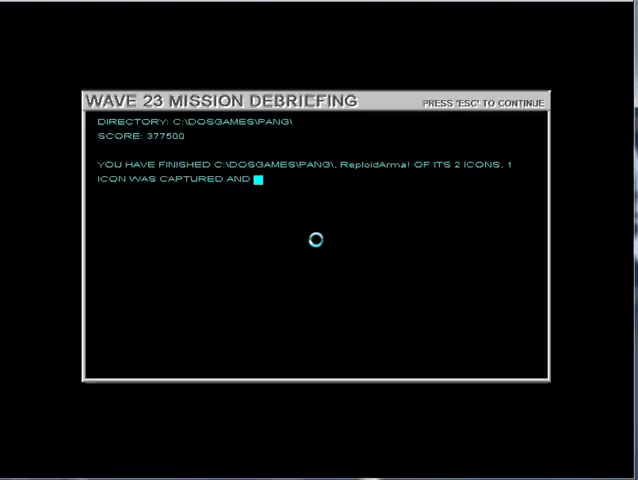
Dismiss the PANG debriefing and enter the oregano directory wave.
key(Escape)
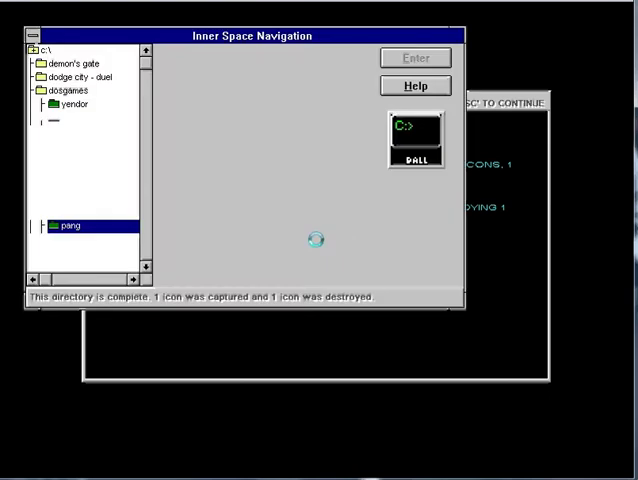
key(Down)
key(Return)
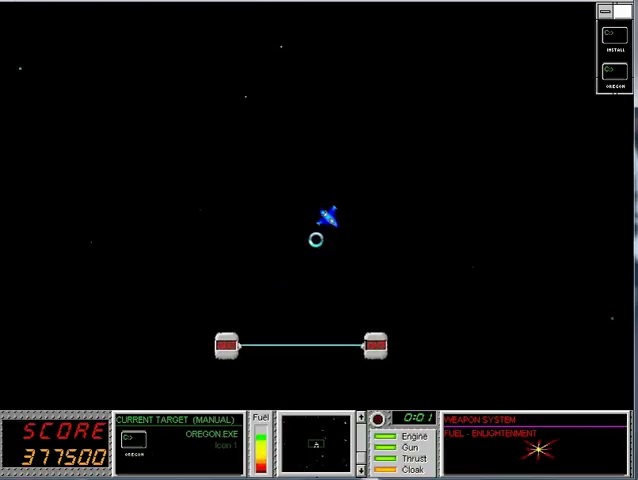
Fly to and capture the OREGON icons, then head for the exit gate.
key(Left)
key(Right)
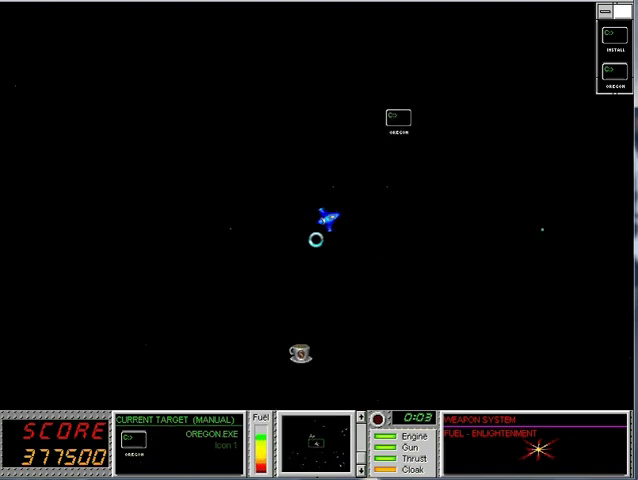
key(Up)
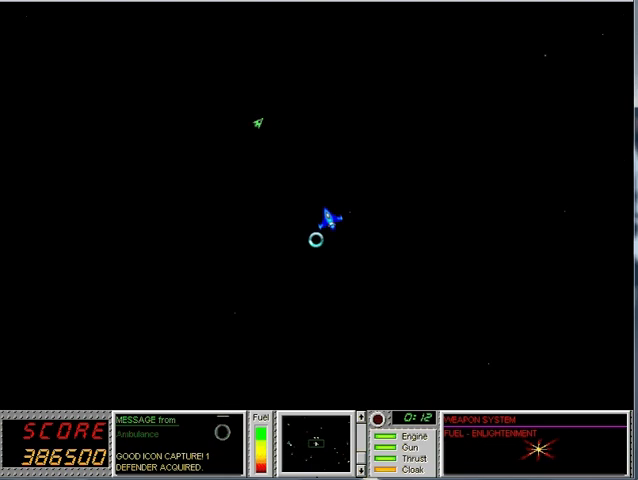
key(t)
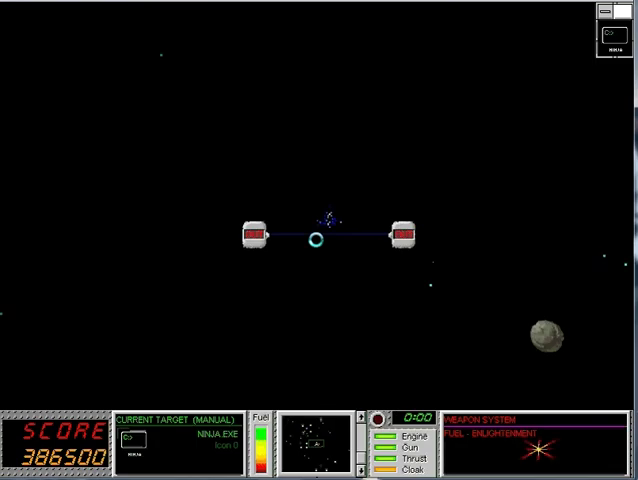
Fly past the asteroids and enemy chains, grab the icon, and line up with the exit gate.
key(Up)
key(Right)
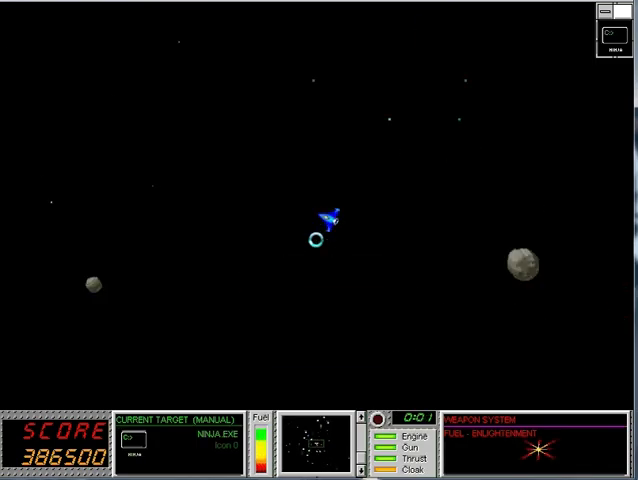
key(Up)
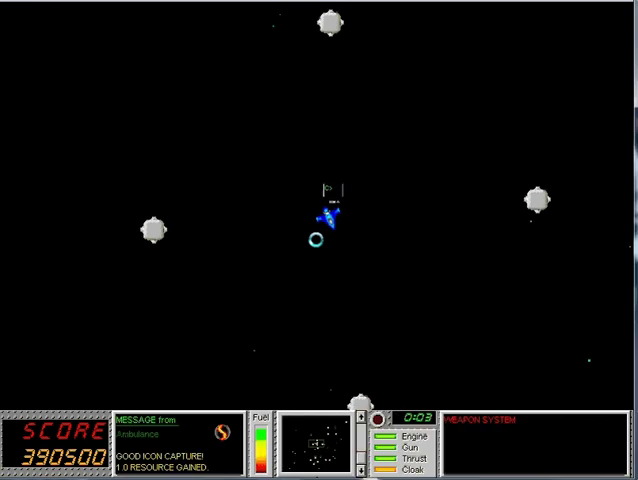
key(Right)
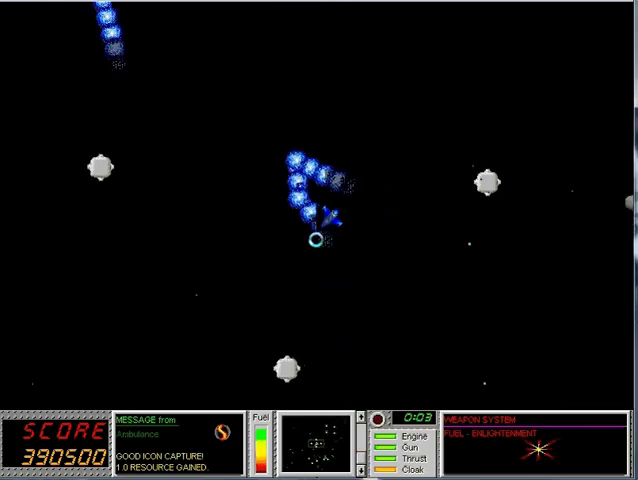
key(Left)
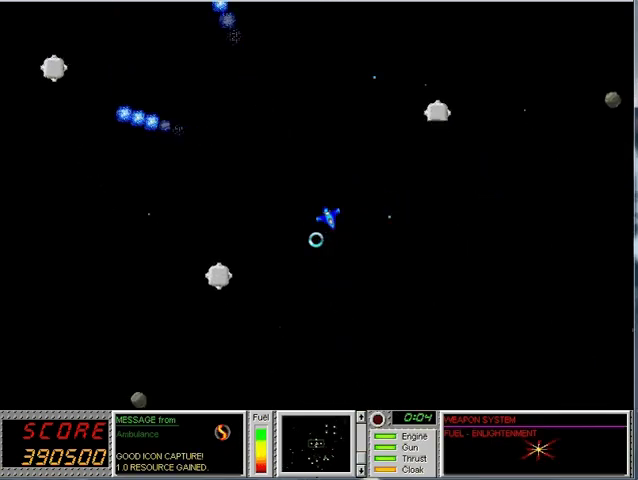
key(Left)
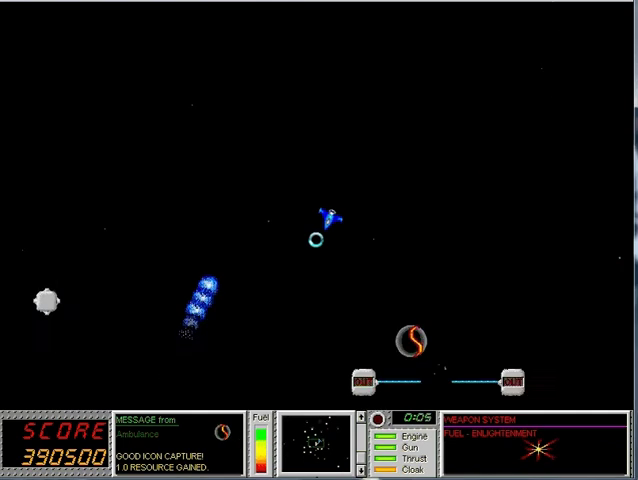
key(Right)
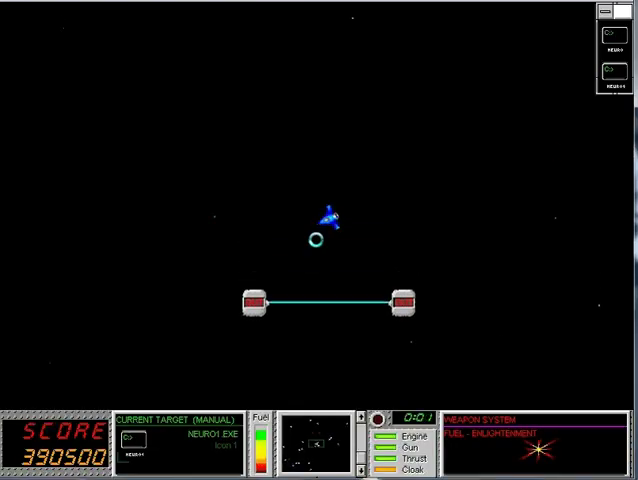
Fly up past the NEURO entry gate and capture the NEURO1 icon.
key(Right)
key(Left)
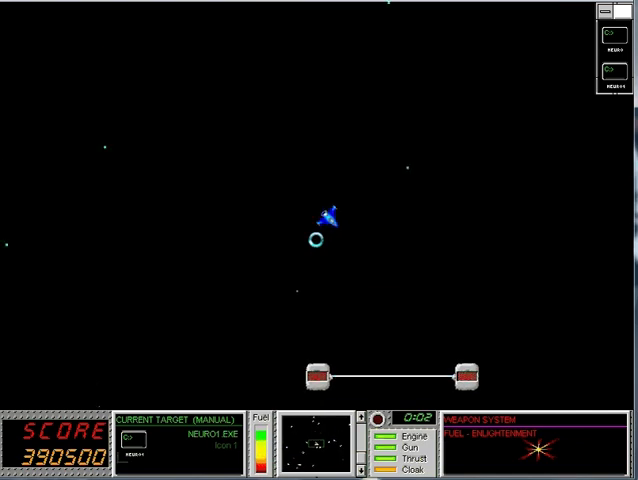
key(Up)
key(Right)
key(Up)
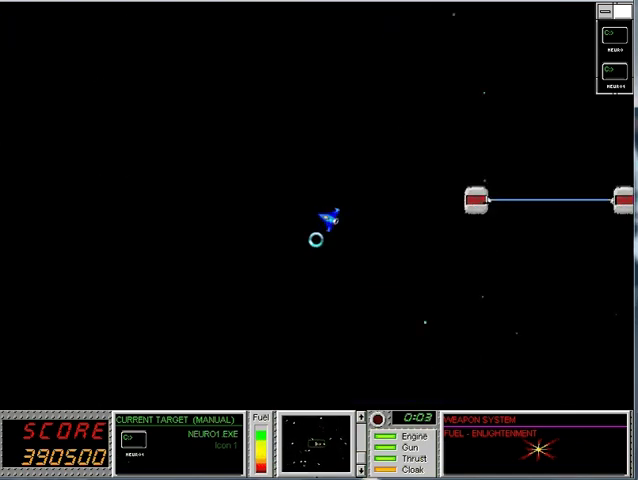
key(Left)
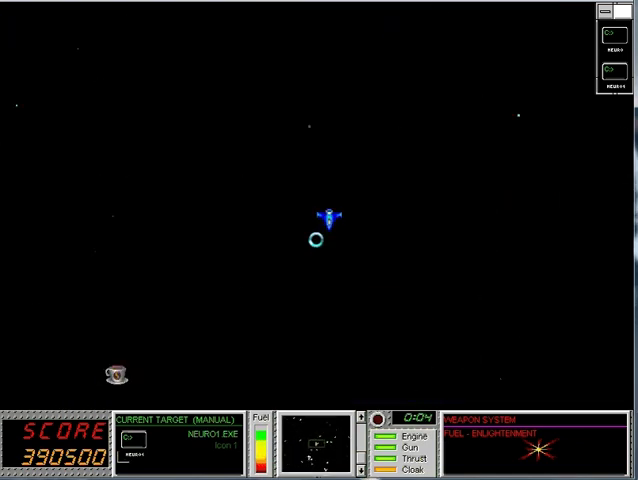
key(Right)
key(Left)
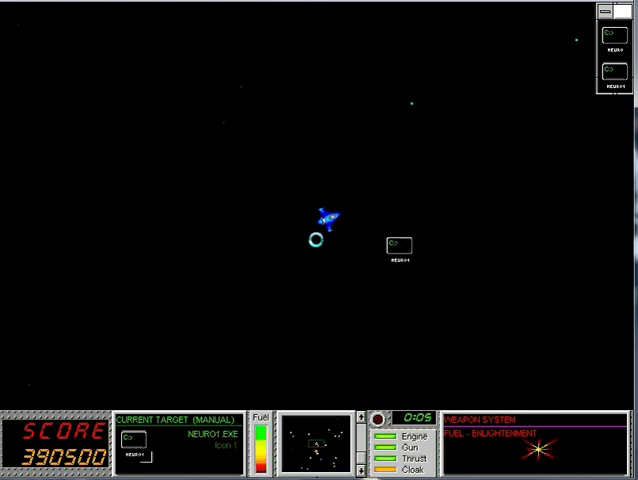
key(Right)
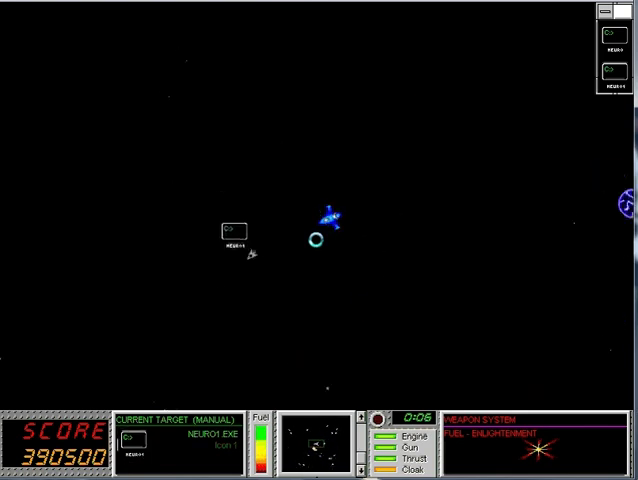
Capture the NEURO icon, attack nearby enemies, and fly through the exit gate.
key(Left)
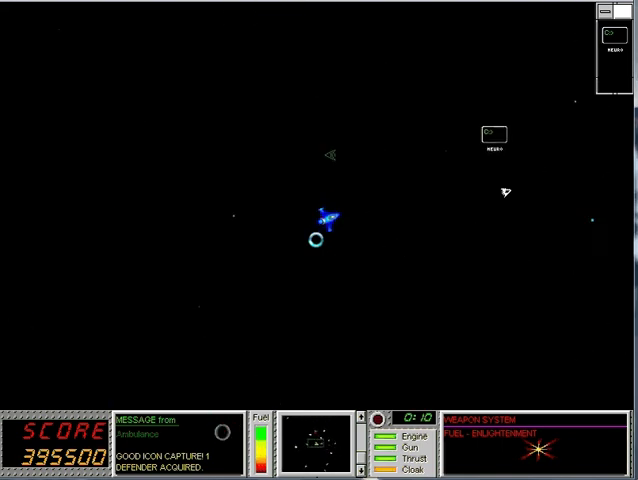
key(Left)
key(Right)
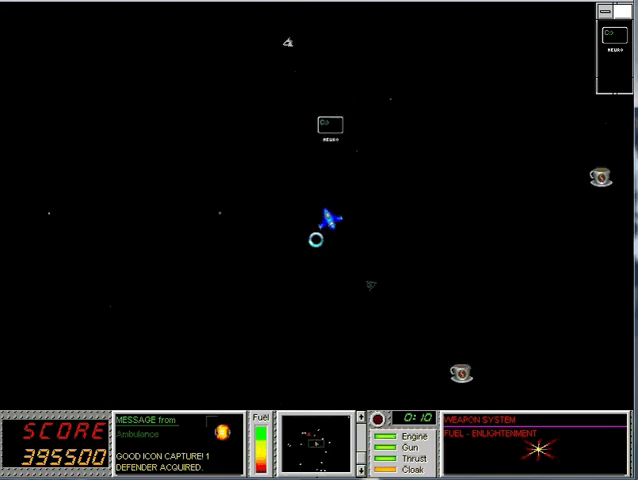
key(Left)
key(Right)
key(Right)
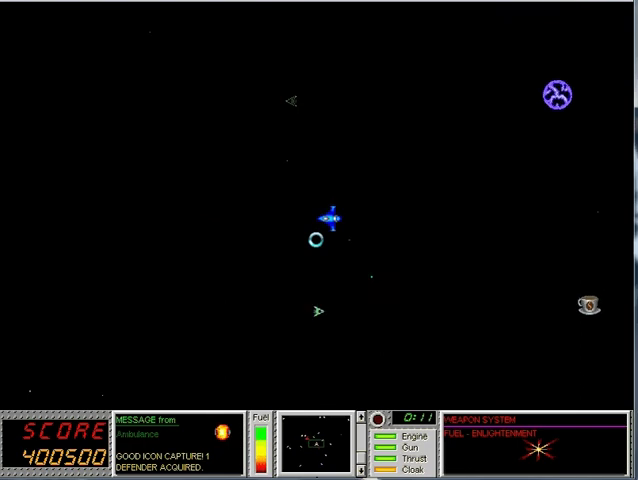
key(Left)
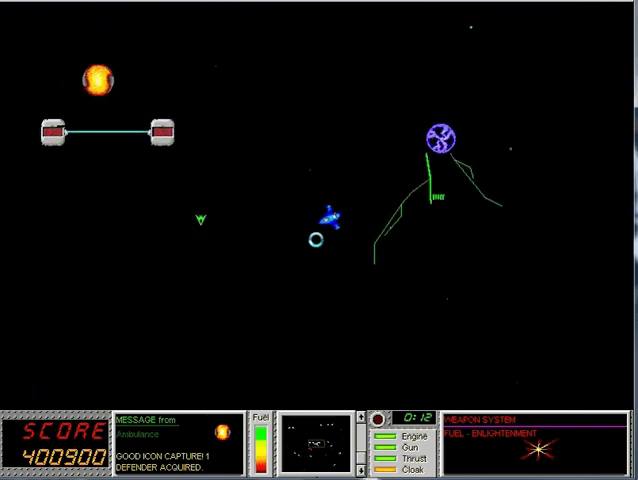
key(Left)
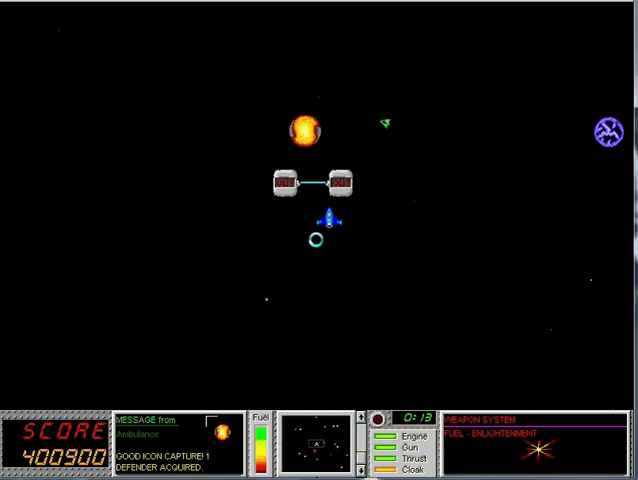
key(Up)
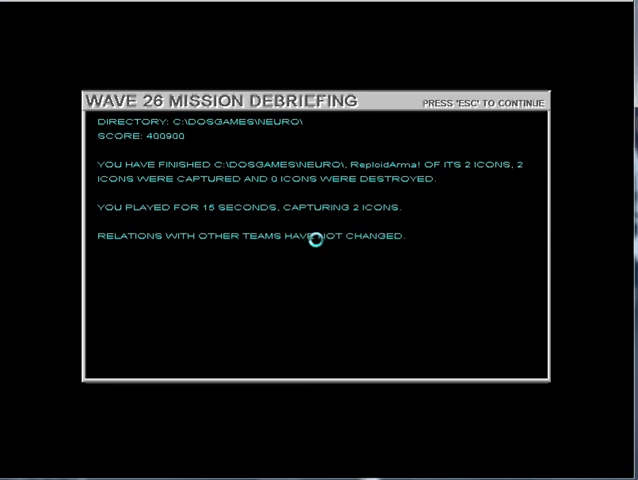
Dismiss the NEURO debriefing and choose Close from the control box menu.
key(Escape)
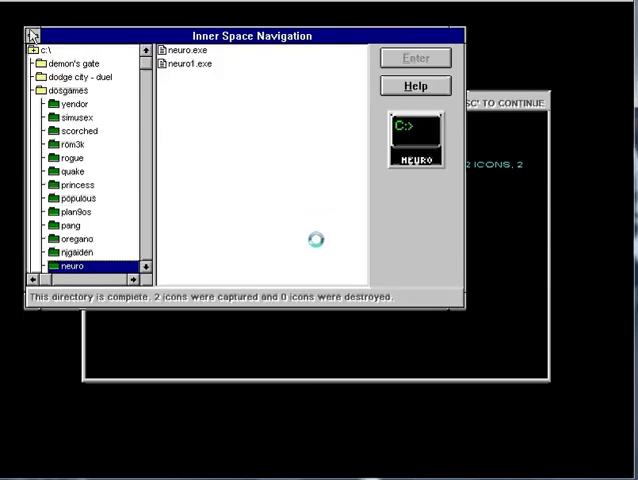
click(32, 36)
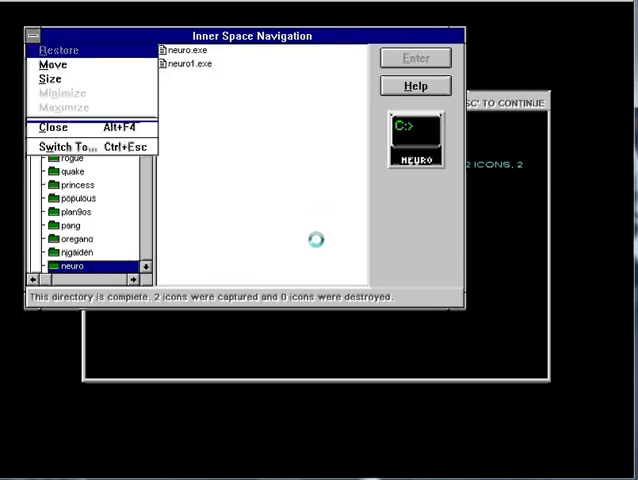
key(c)
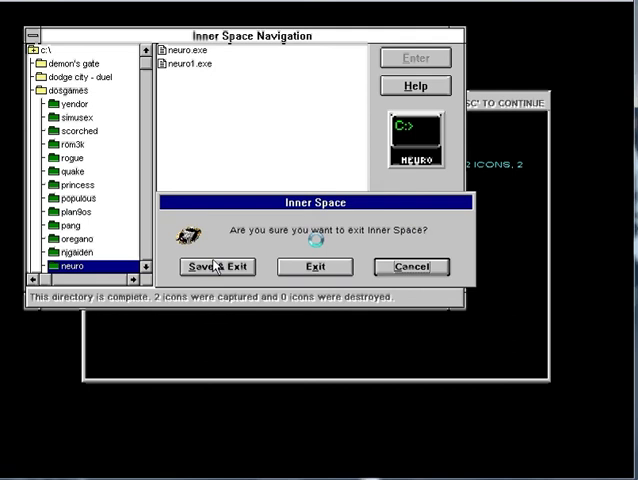